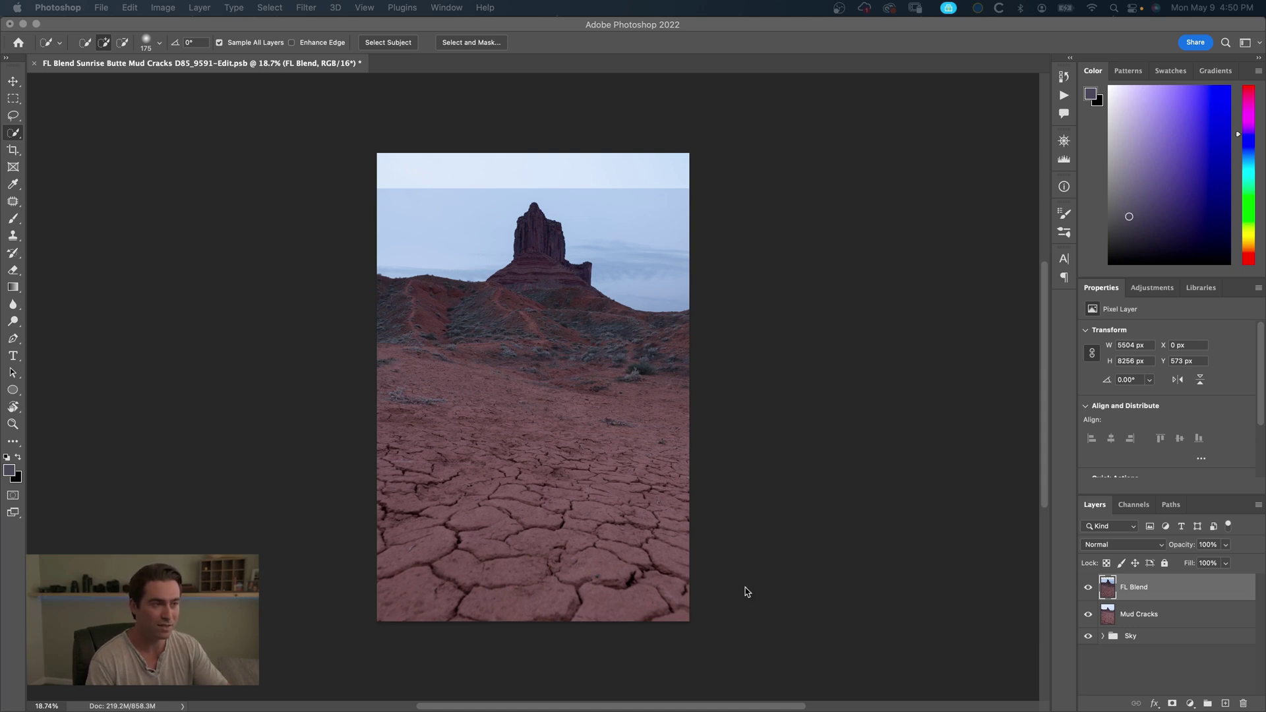
Toggle FL Blend's visibility repeatedly to compare with the original Mud Cracks shot, leaving it visible.
left_click(1089, 587)
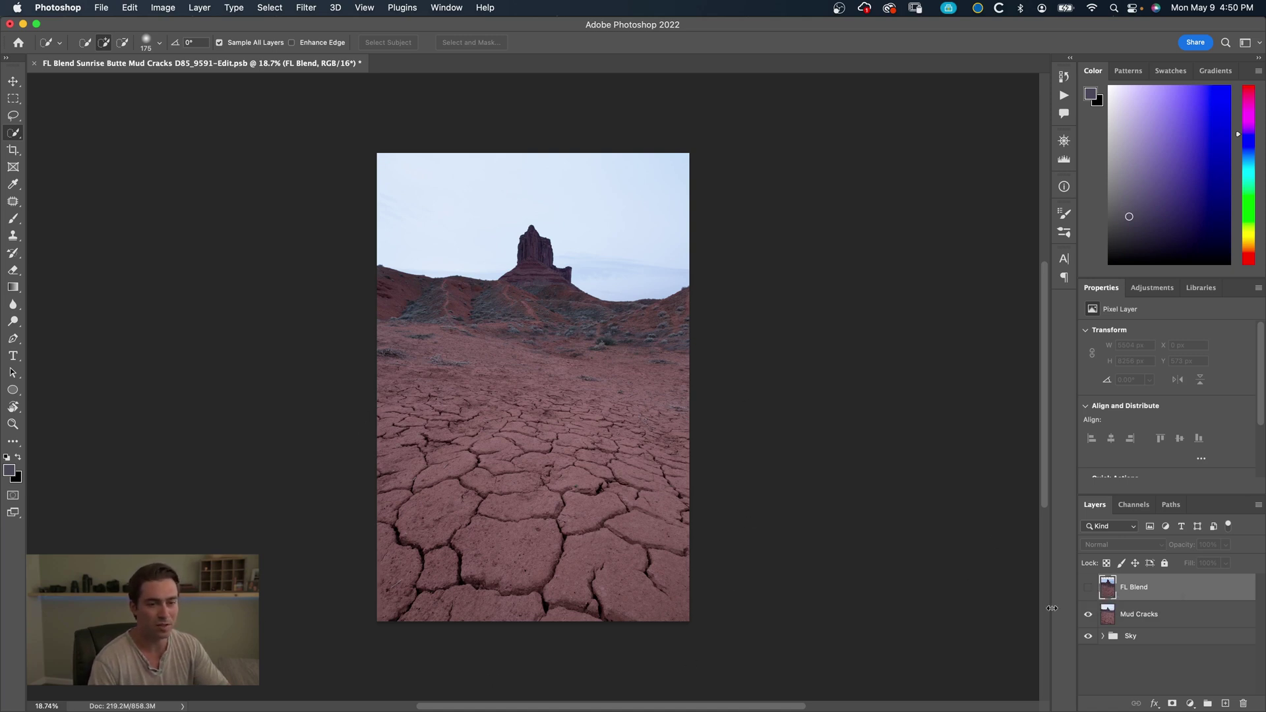
left_click(1089, 588)
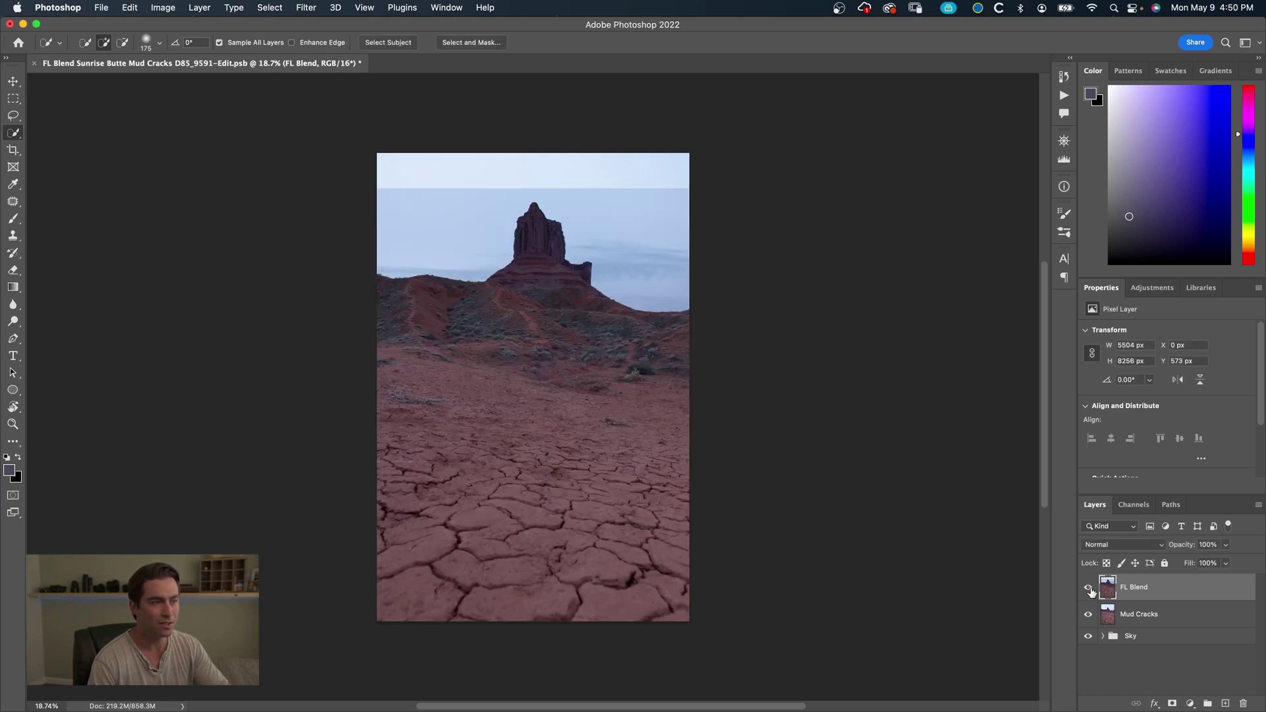
left_click(1089, 588)
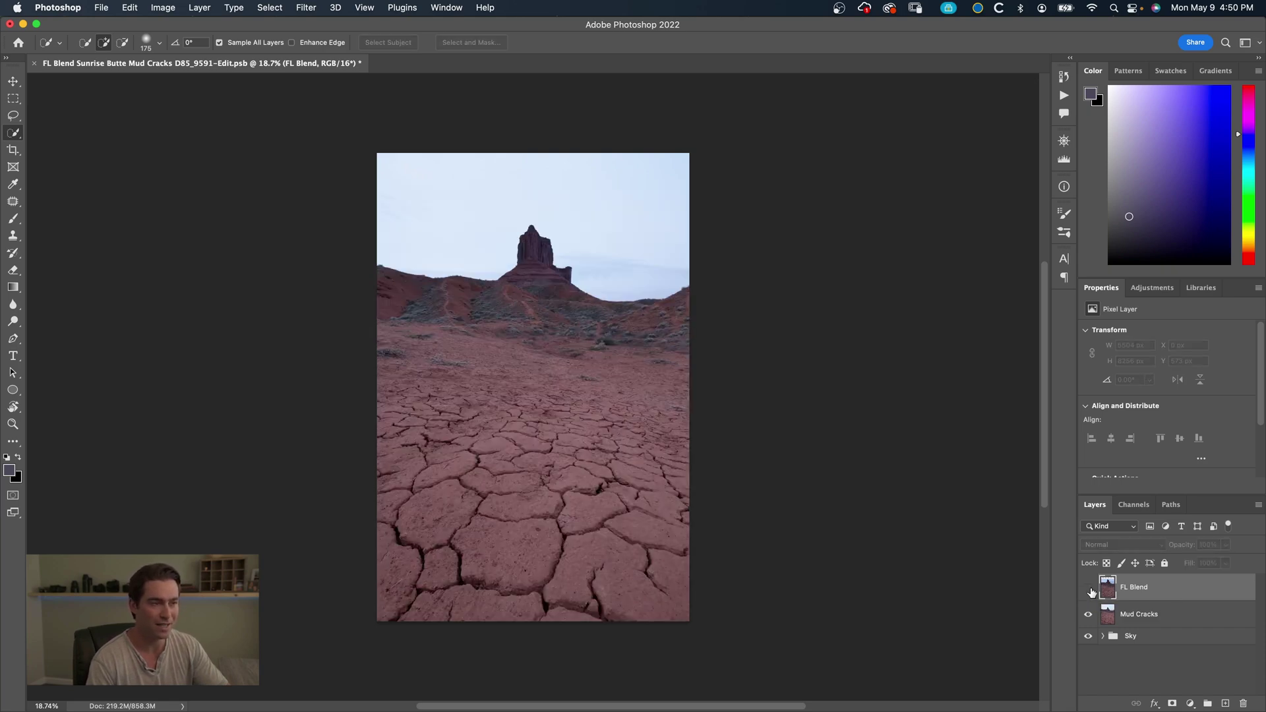
left_click(1089, 589)
left_click(1089, 589)
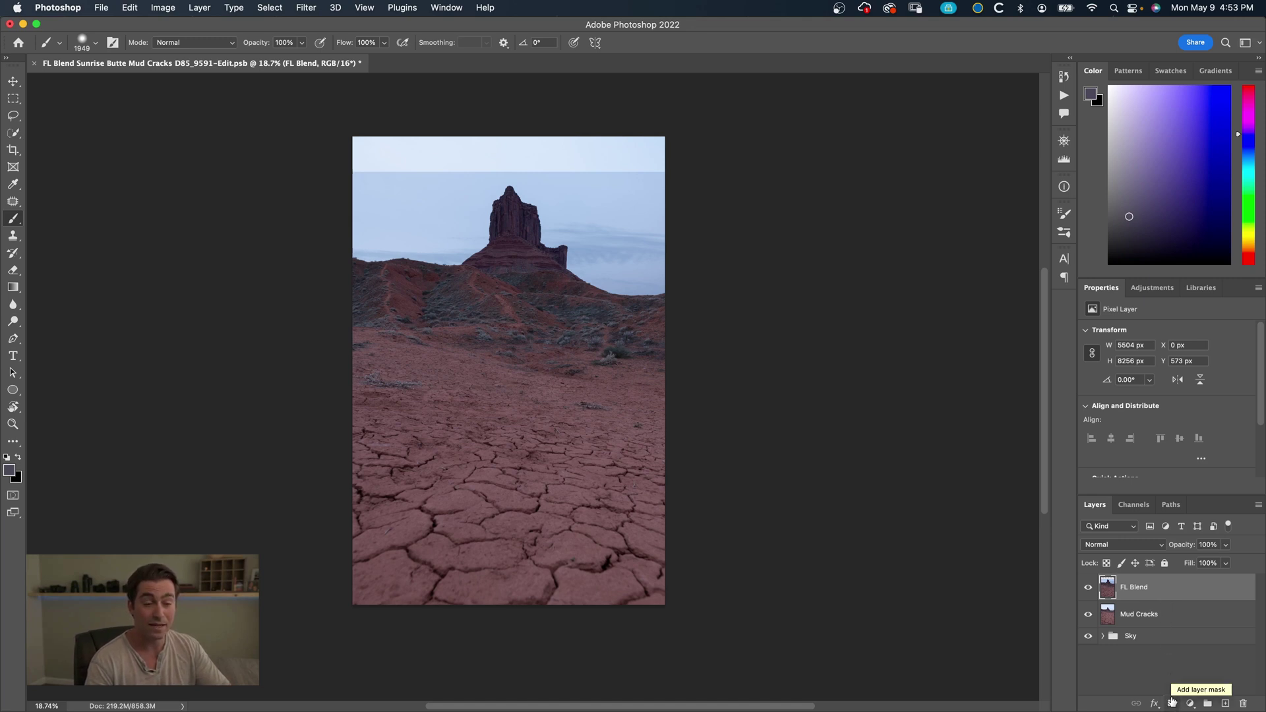
Add a layer mask to FL Blend and paint black over the foreground with a progressively smaller brush.
left_click(1172, 701)
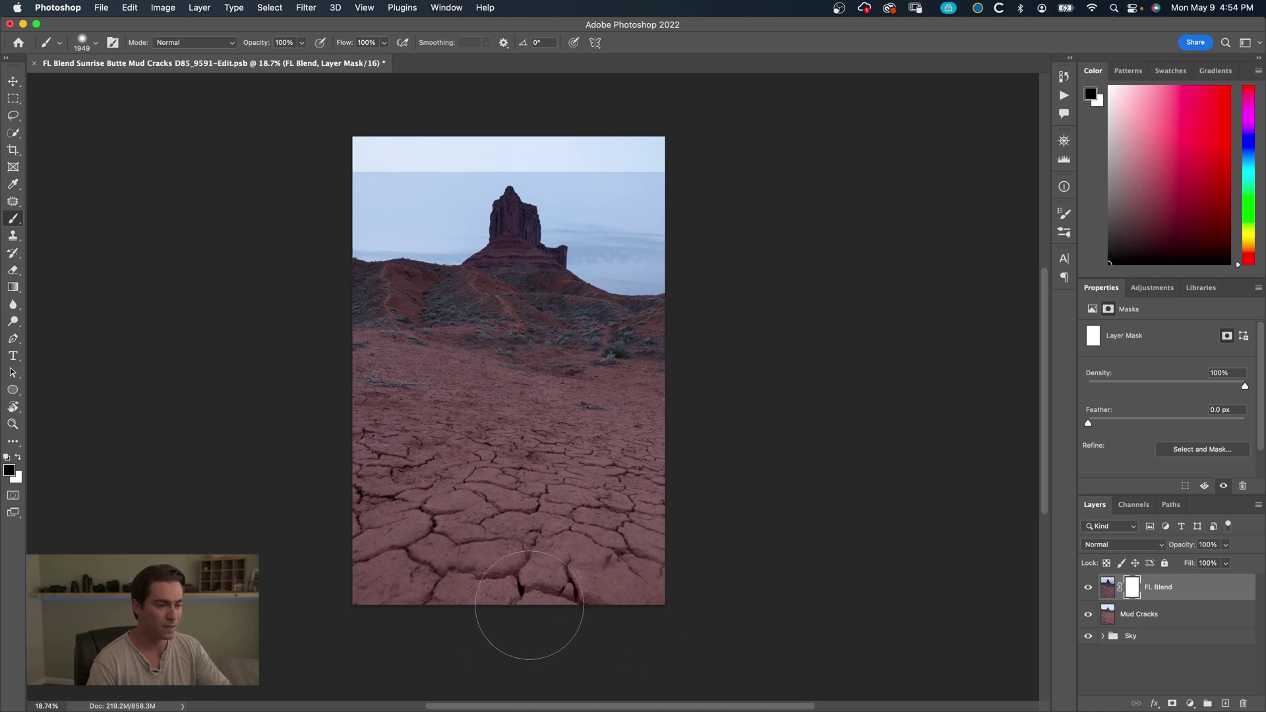
mouse_move(529, 605)
left_mouse_down()
mouse_move(345, 602)
mouse_move(669, 566)
mouse_move(341, 603)
mouse_move(521, 492)
mouse_move(627, 480)
mouse_move(580, 462)
mouse_move(429, 465)
mouse_move(316, 523)
mouse_move(384, 512)
mouse_move(351, 471)
left_mouse_up()
key("super+z")
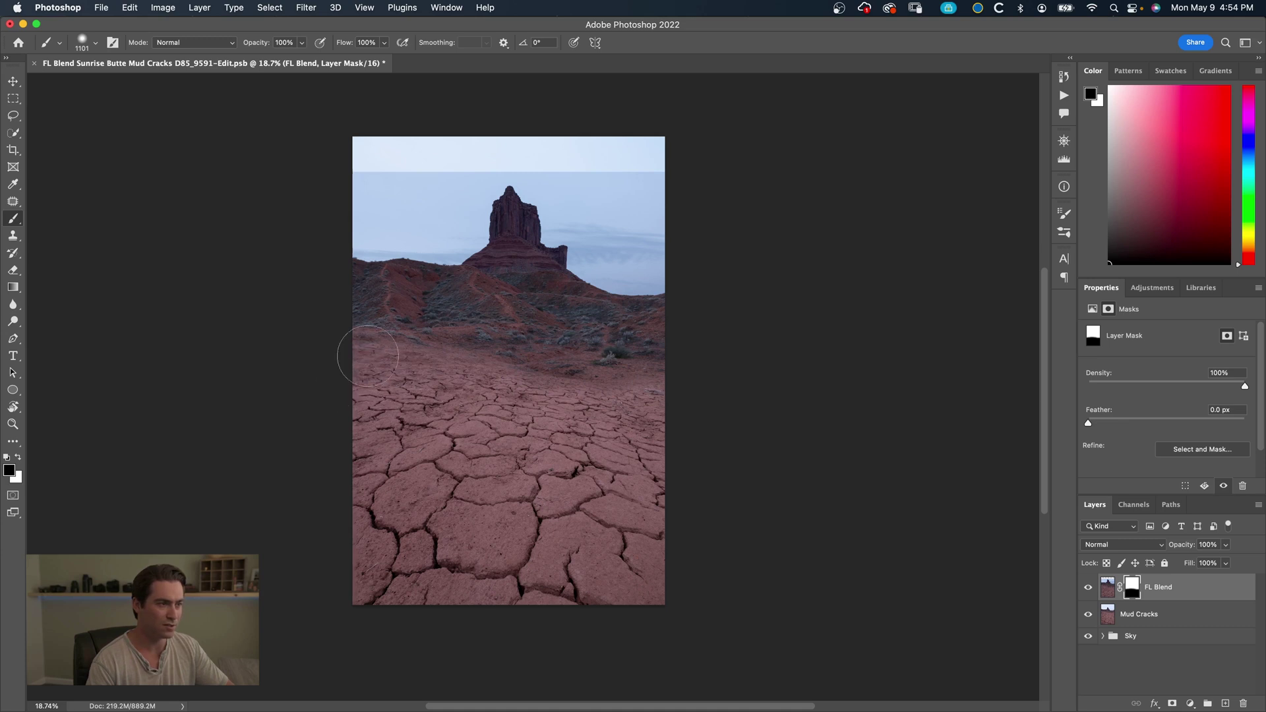
left_click_drag(616, 418, 587, 413)
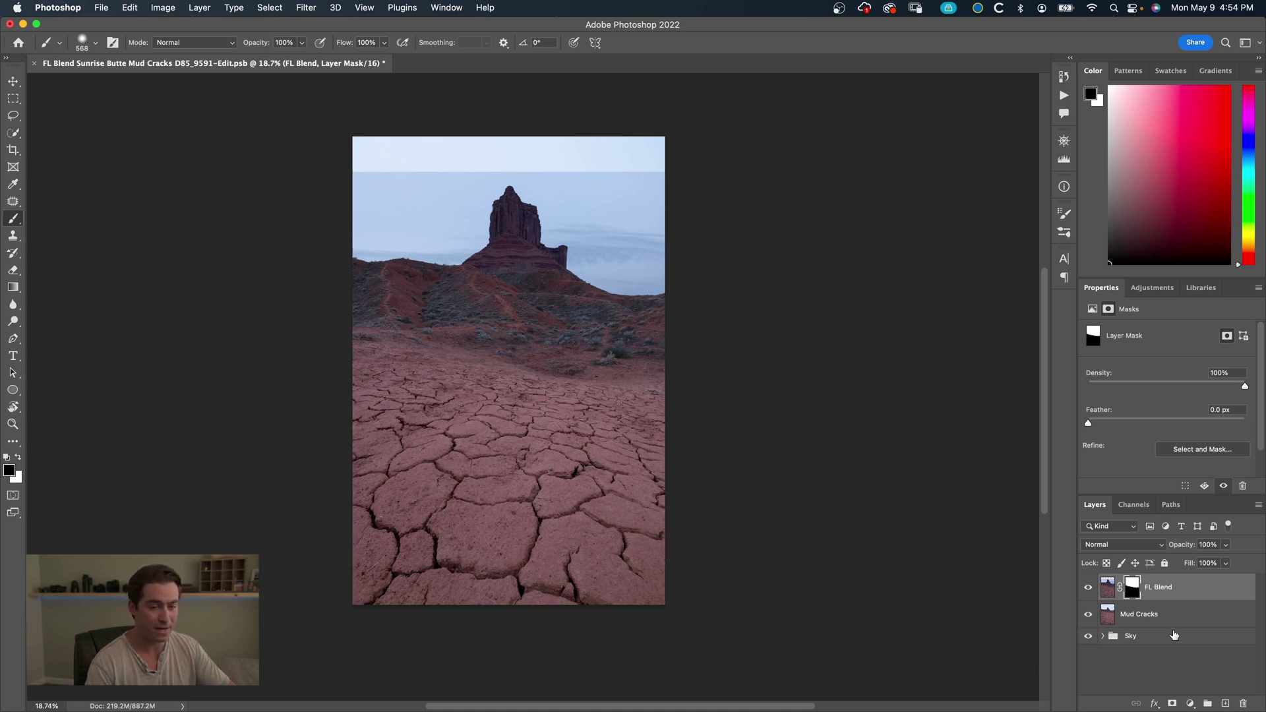
Add a Curves adjustment layer clipped to FL Blend only.
left_click(1191, 704)
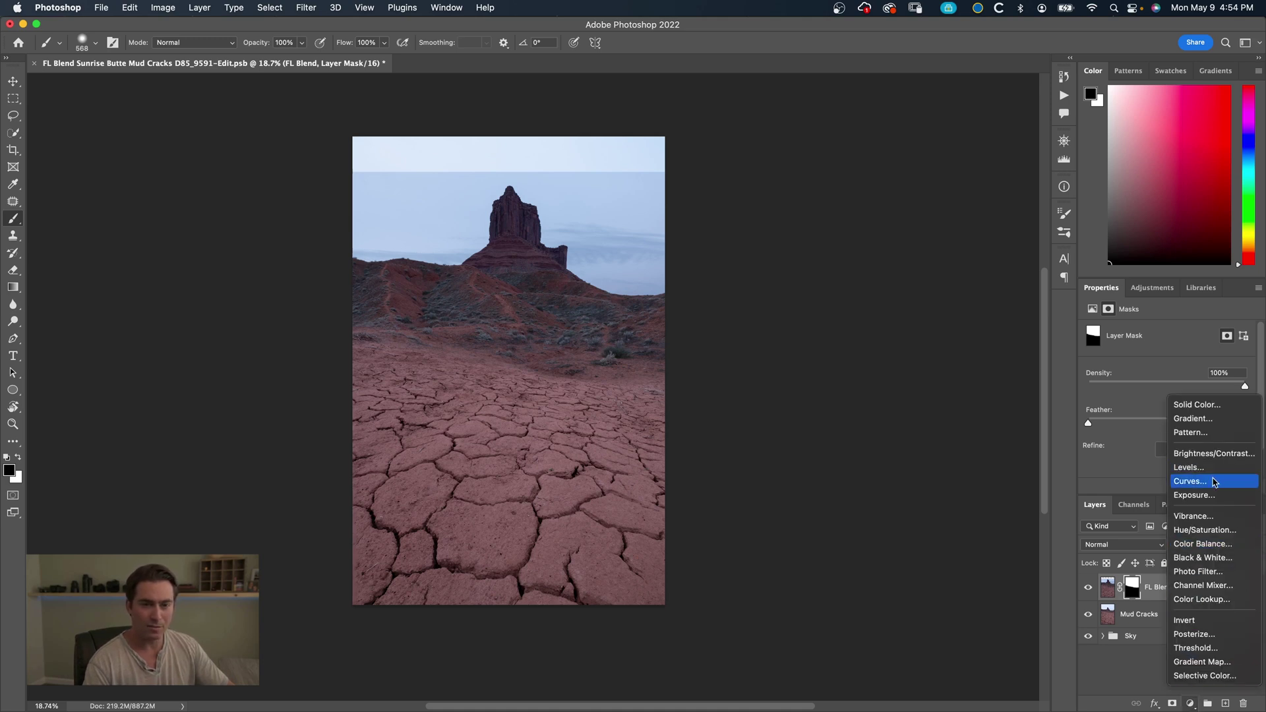
left_click(1214, 483)
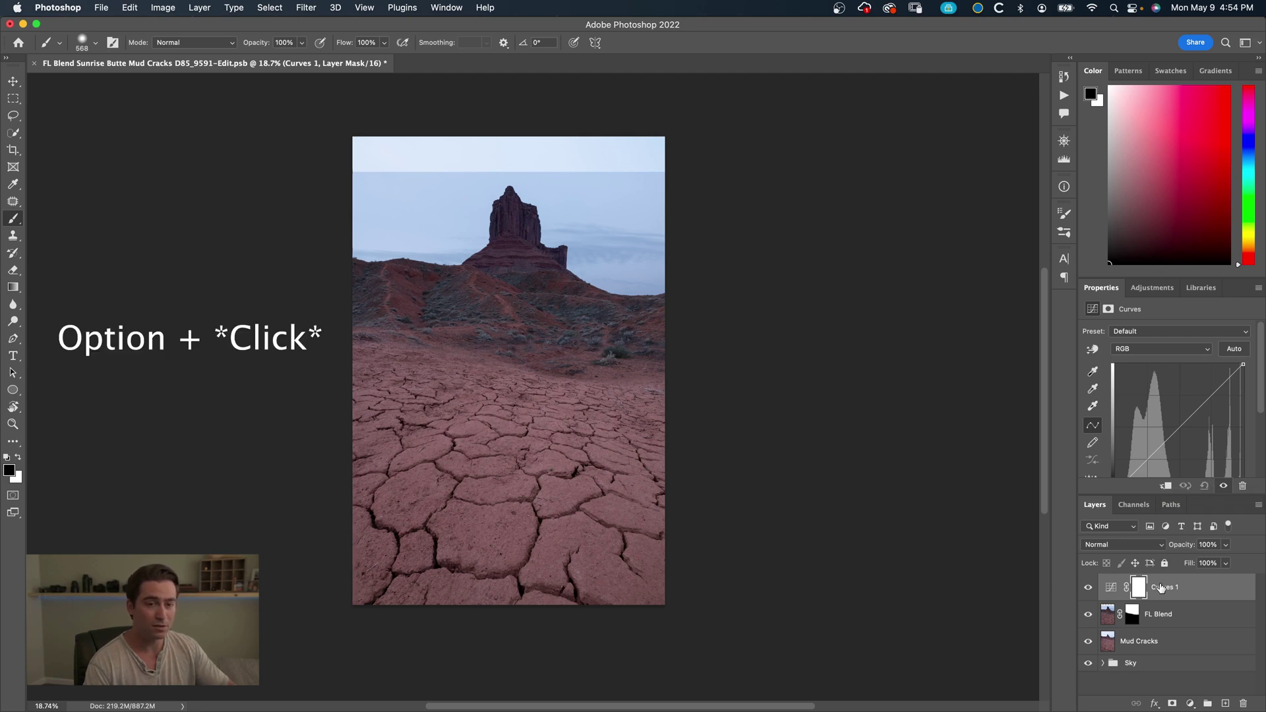
left_click(1107, 594, "alt")
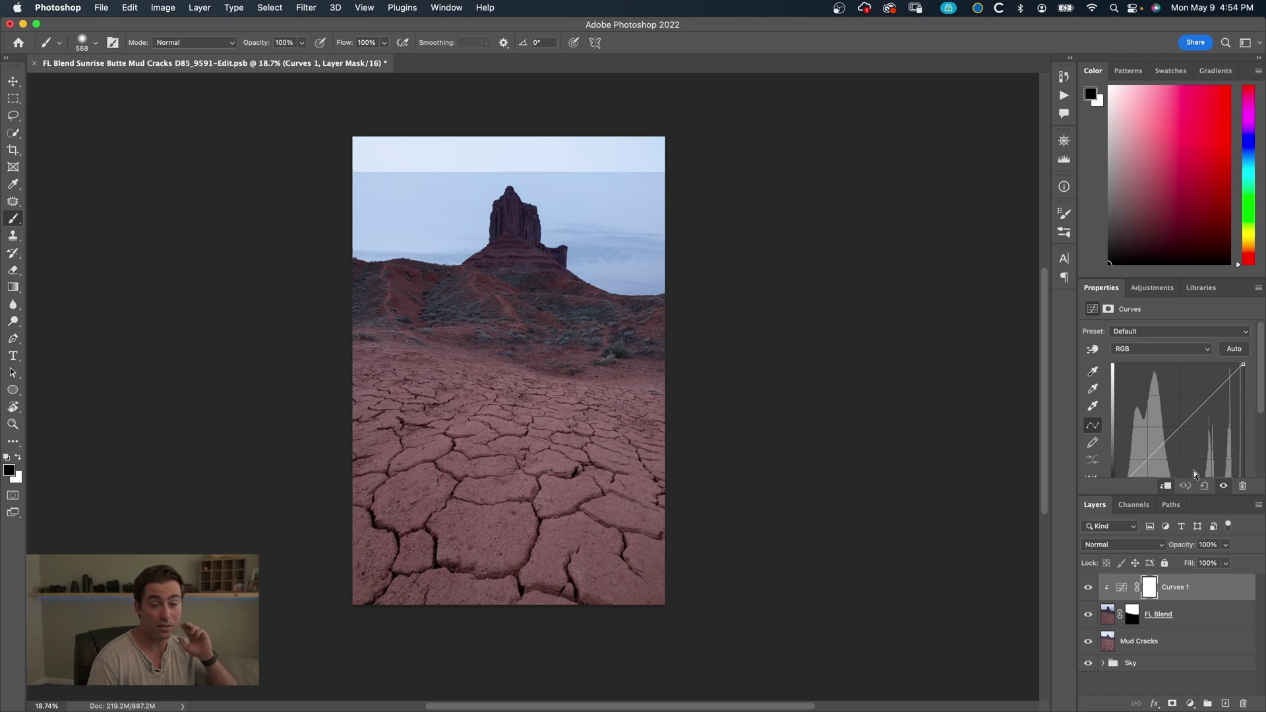
scroll(1191, 455, "down", 1)
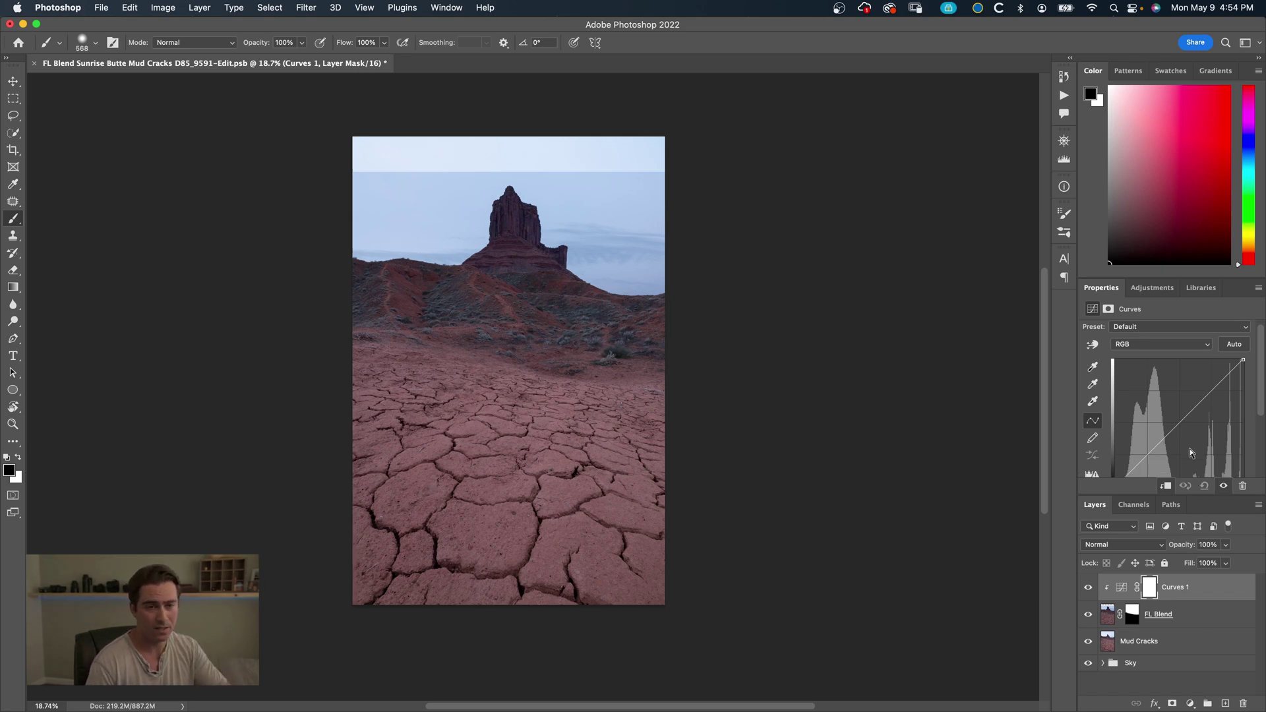
scroll(1191, 453, "down", 3)
Raise a midtone curve point for gentle brightening, compare before/after, and leave Curves 1 on.
left_click_drag(1186, 399, 1161, 381)
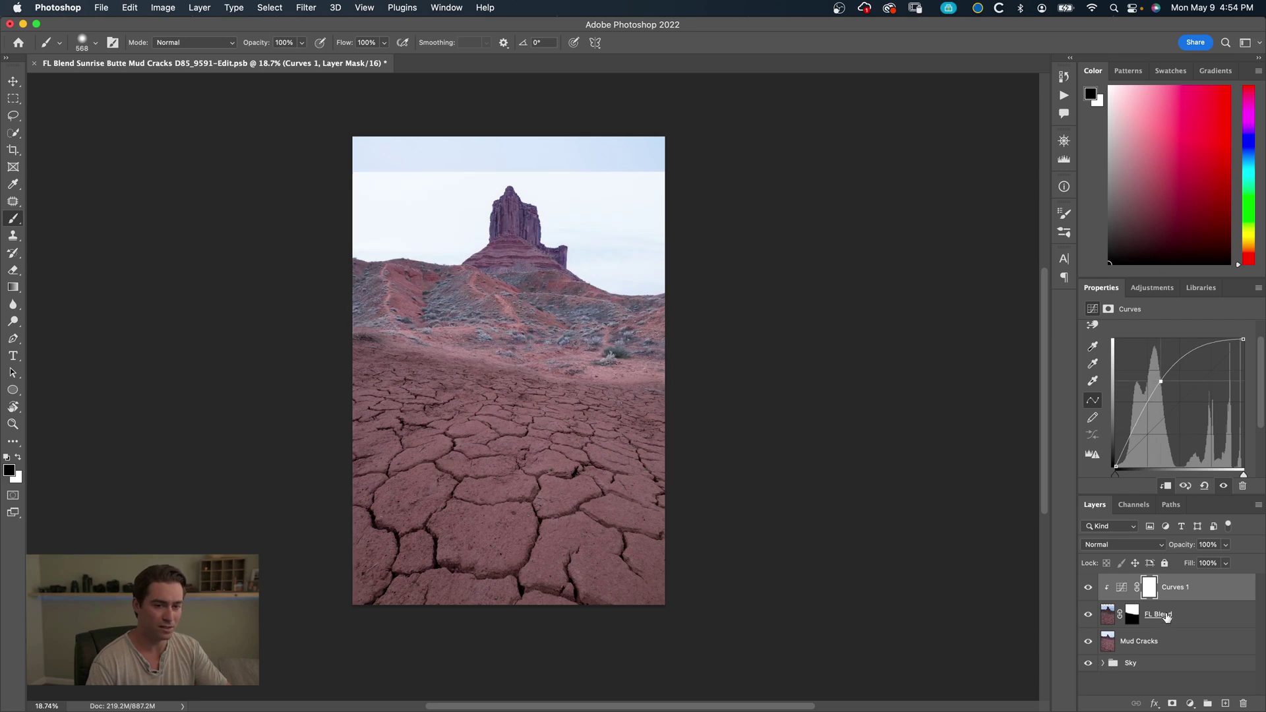
left_click_drag(1161, 381, 1171, 397)
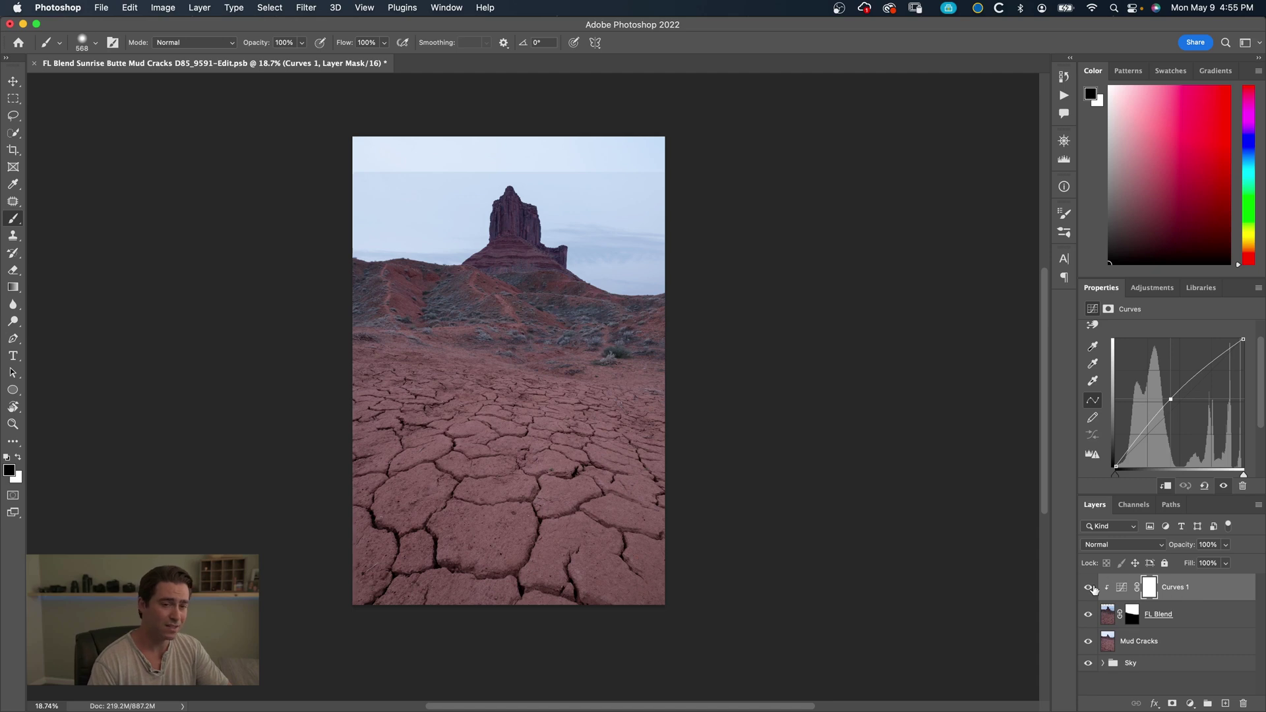
left_click(1087, 589)
left_click(1085, 592)
left_click(1085, 592)
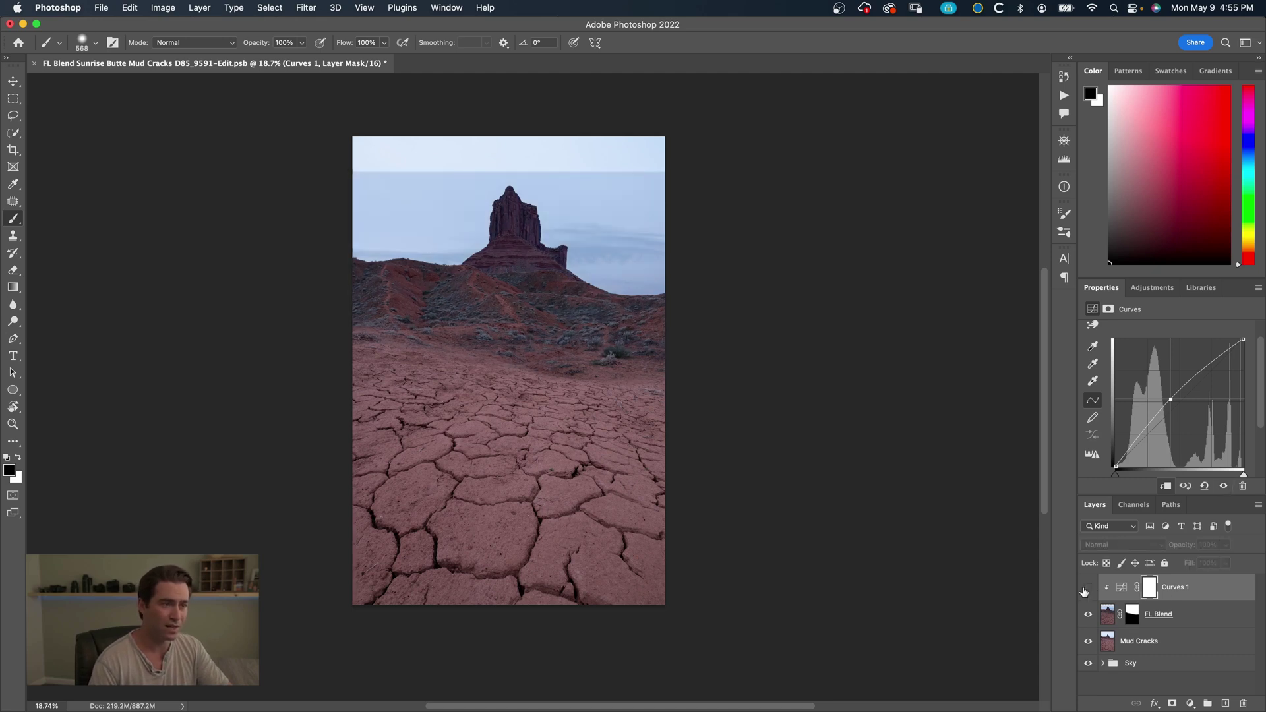
left_click(1084, 591)
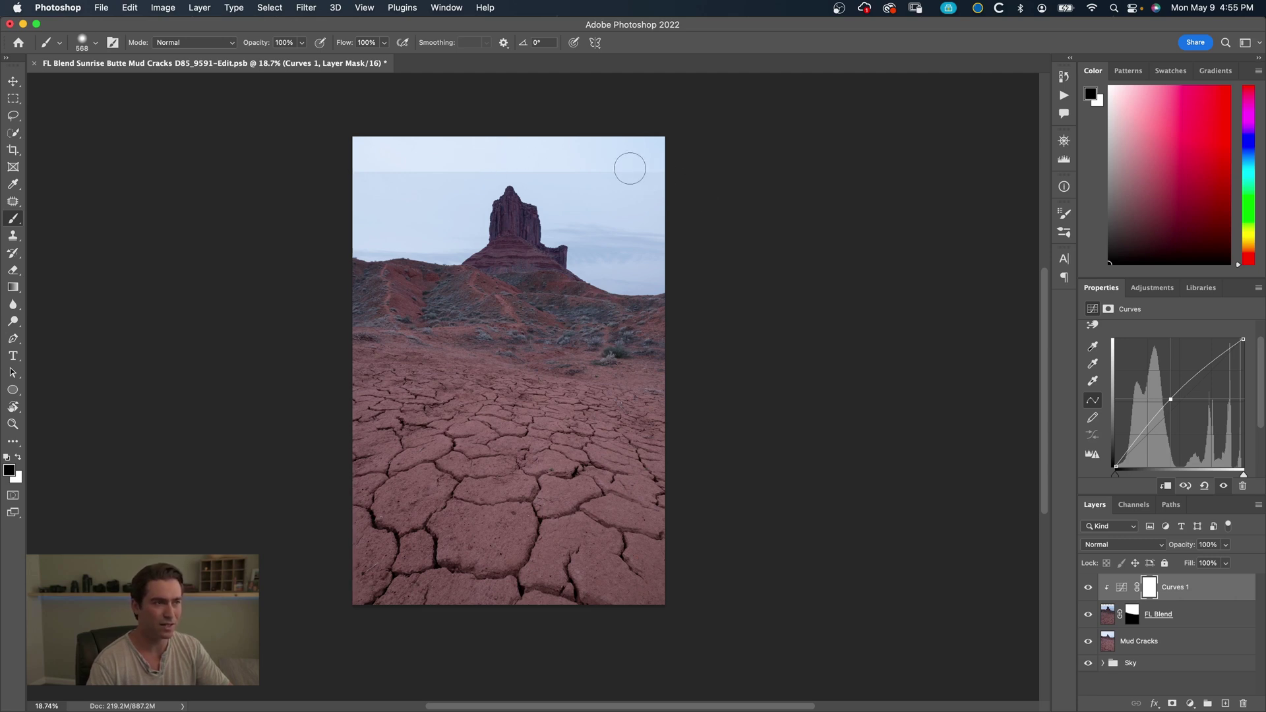
left_click(1108, 614)
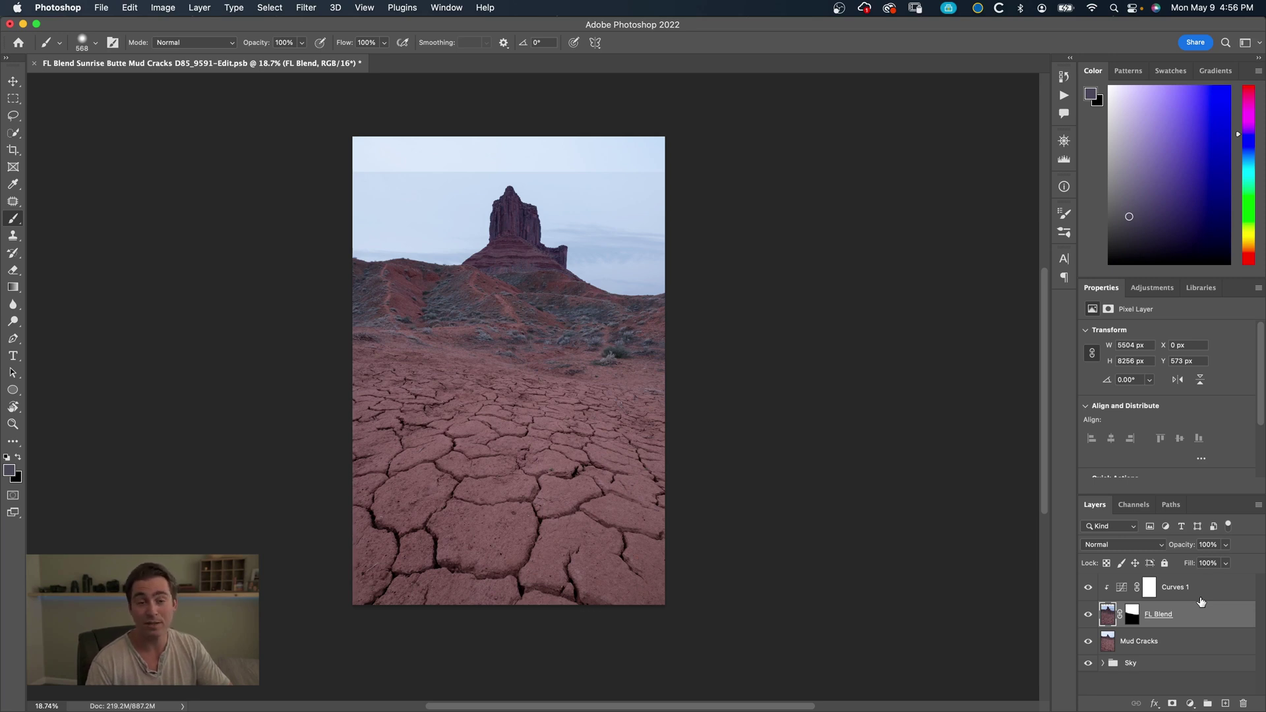
Group Curves 1 and FL Blend as 'Focal Length Blend Group', expand it and select FL Blend.
left_click(1199, 597)
left_click(1198, 610, "shift")
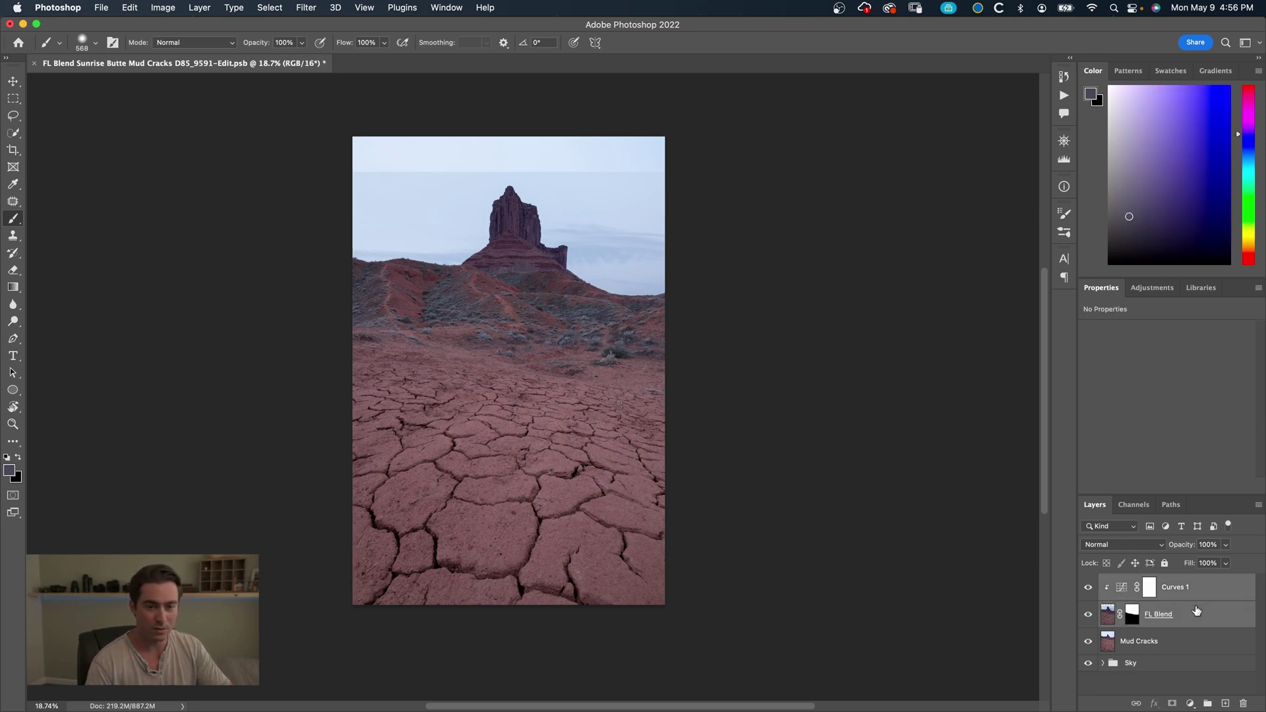
key("super+g")
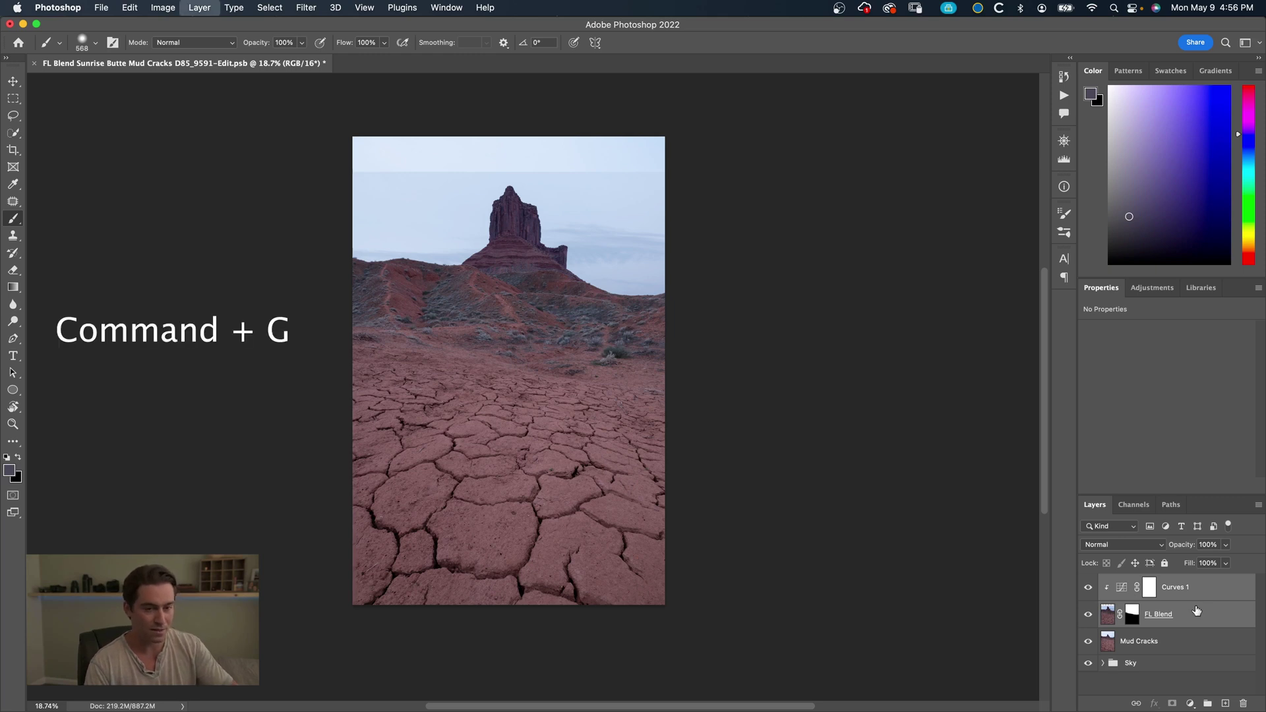
double_click(1140, 583)
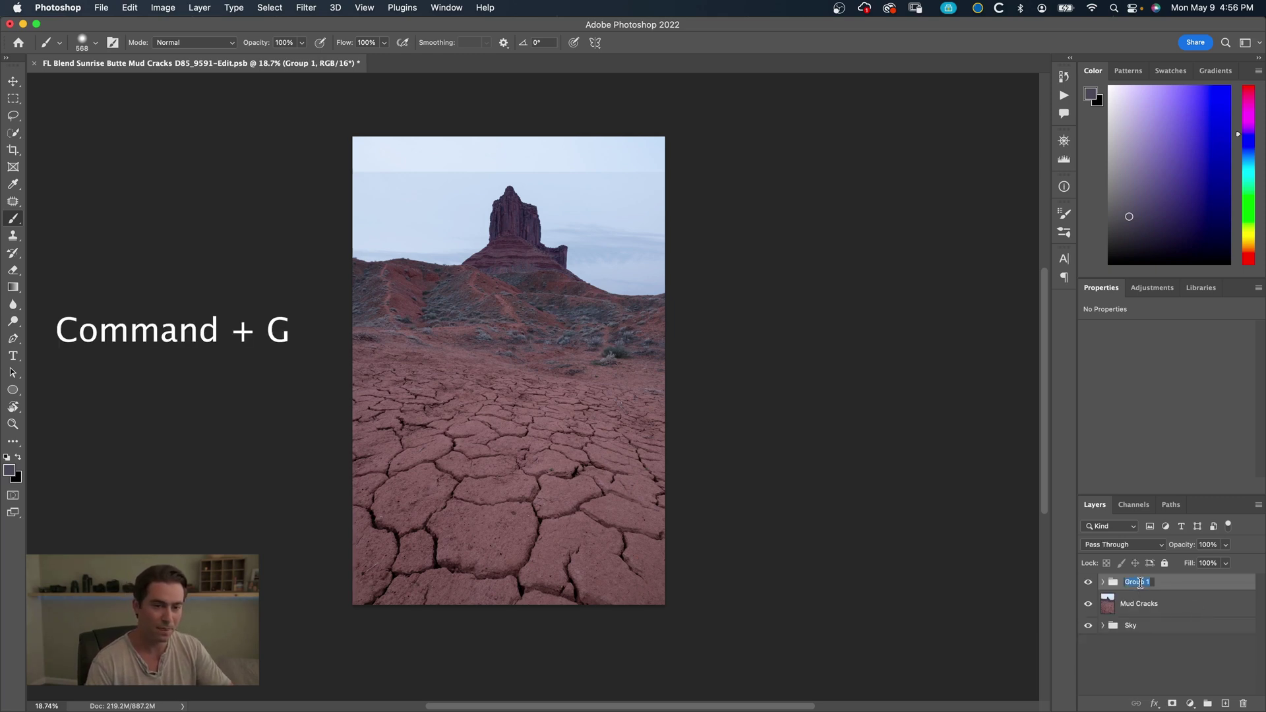
type("Foca")
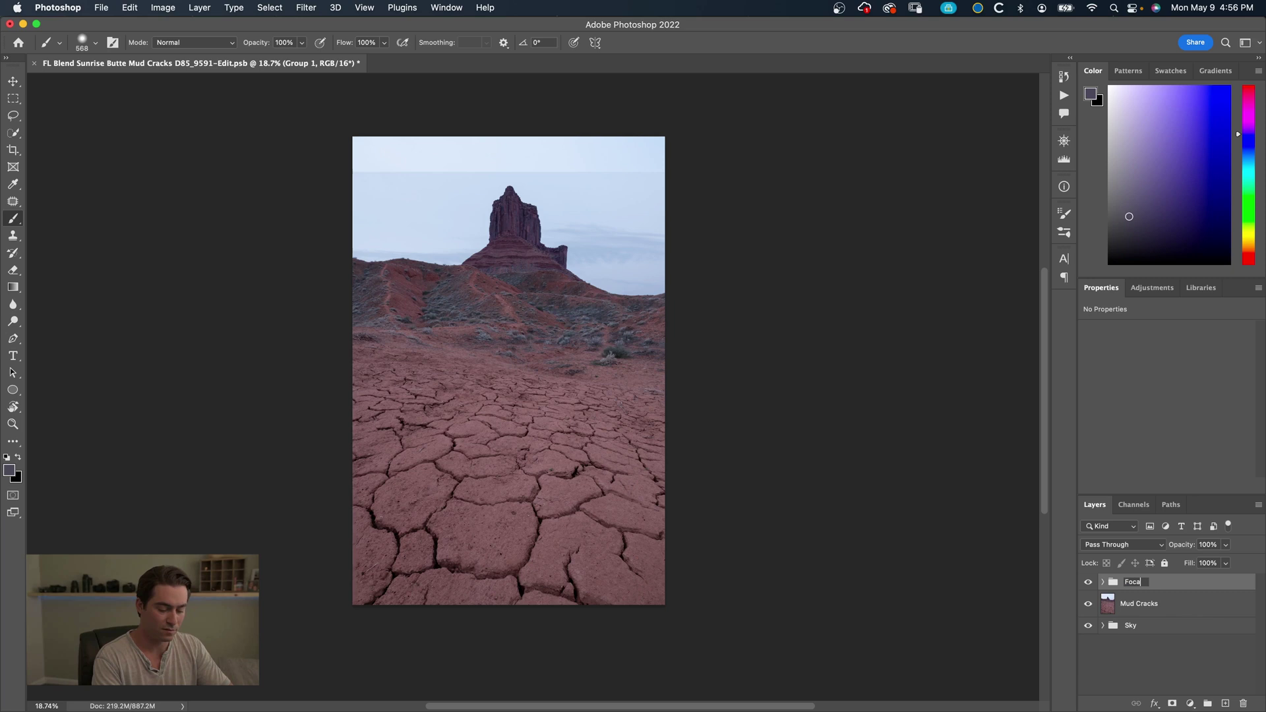
type("l Length Blend Group")
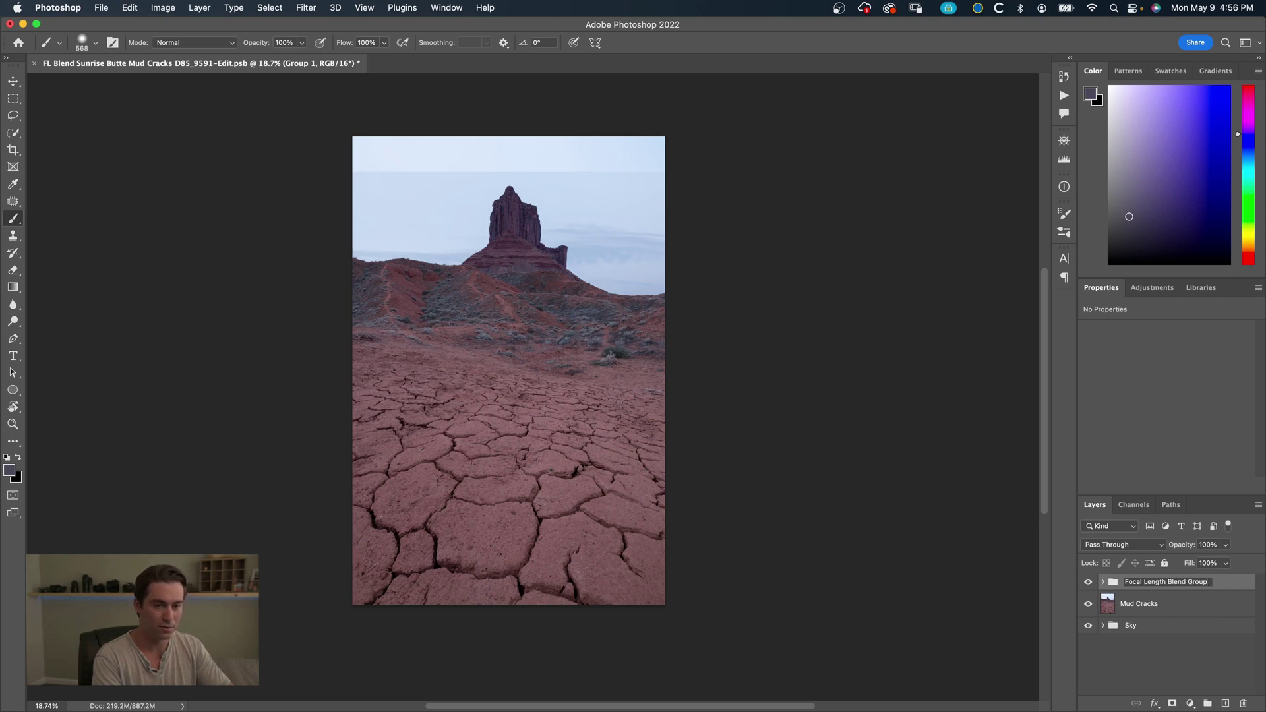
key("Return")
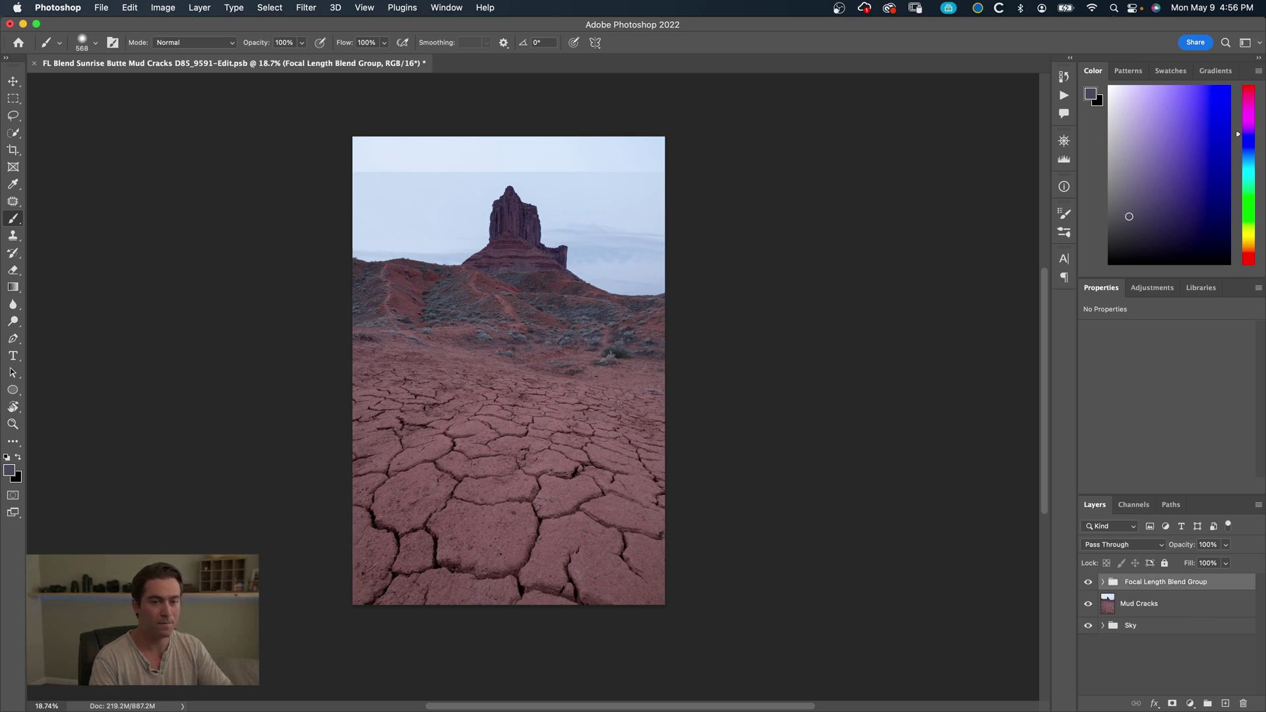
left_click(1103, 583)
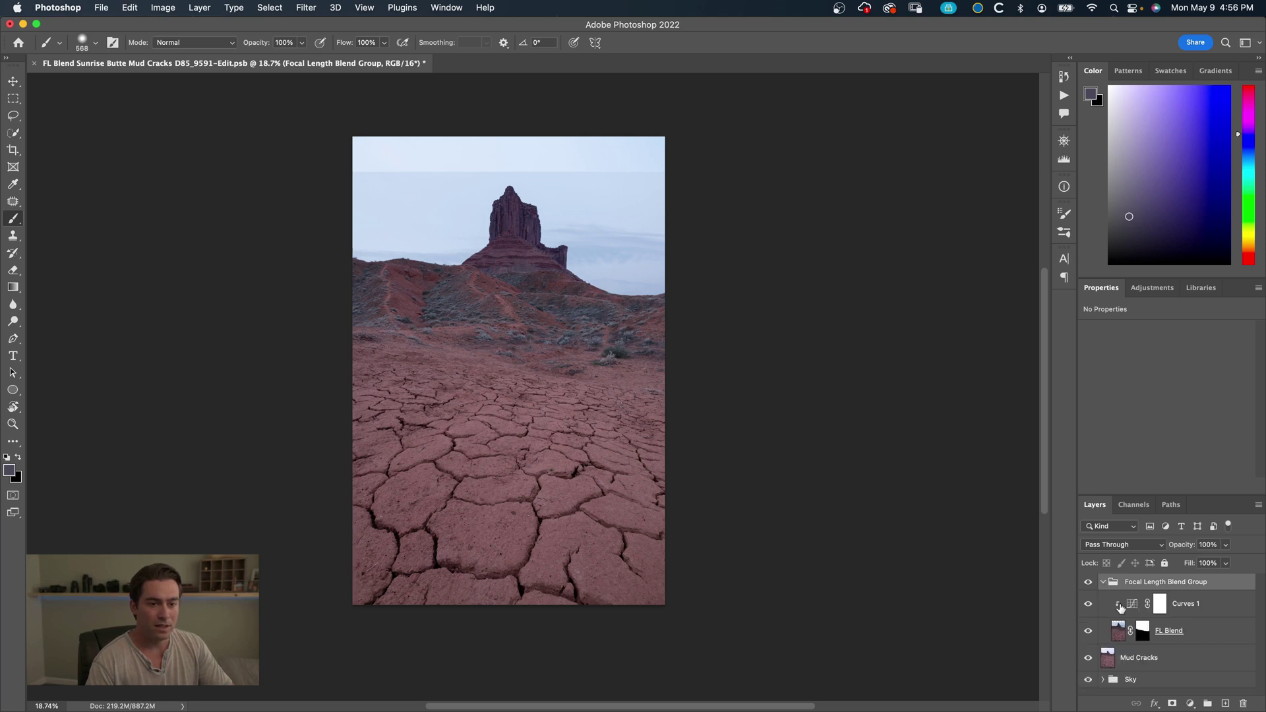
left_click(1119, 631)
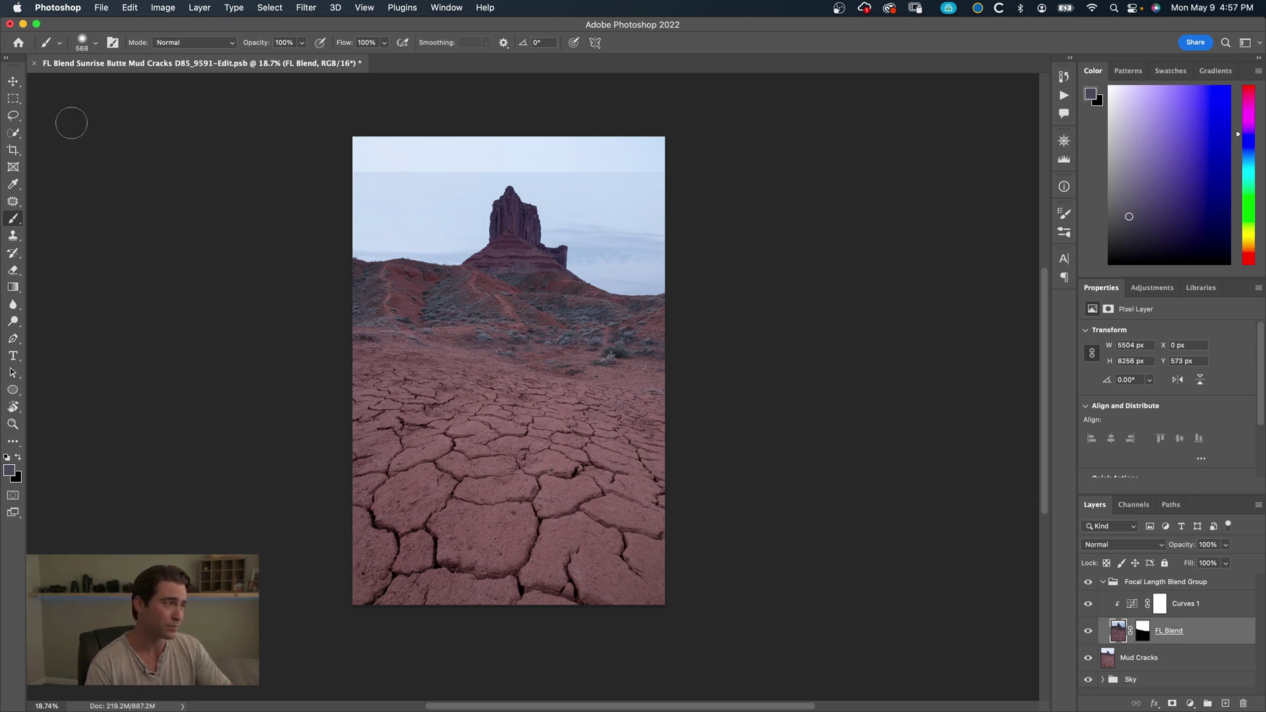
Quick-select the sky above the butte and ridge, then bring it into Select and Mask.
left_click(15, 134)
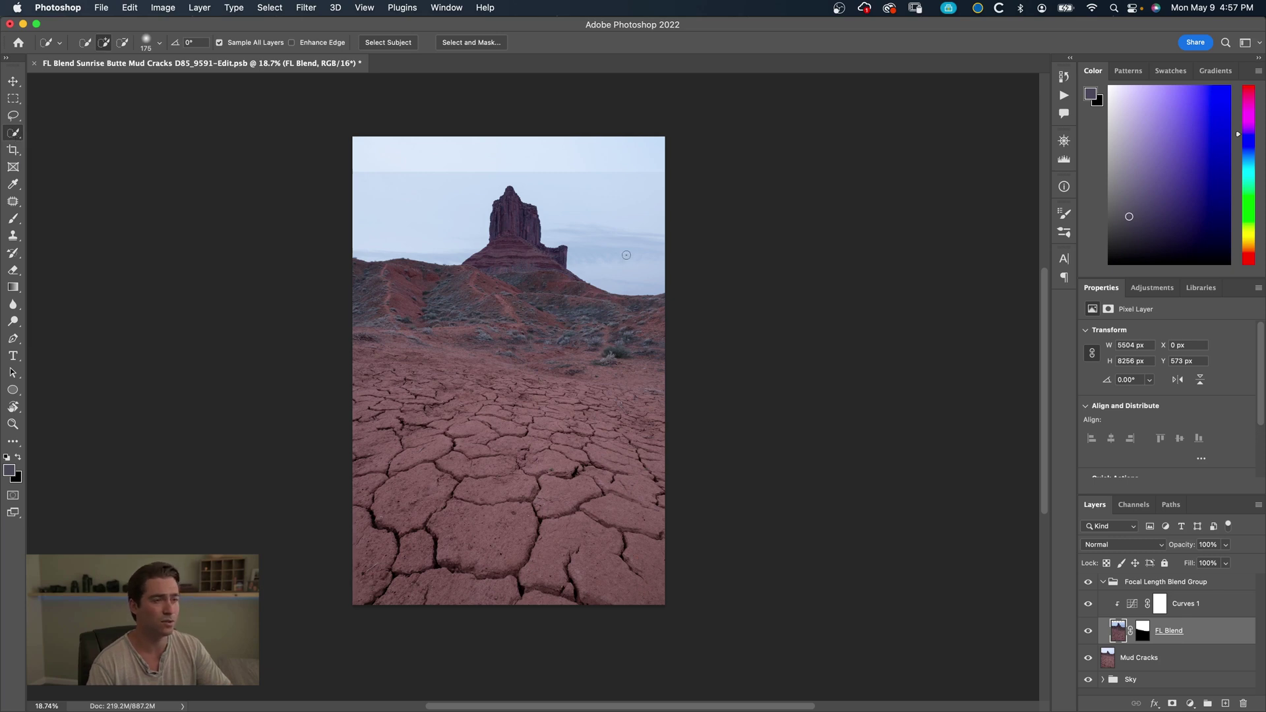
mouse_move(626, 255)
left_mouse_down()
mouse_move(618, 260)
mouse_move(585, 196)
mouse_move(477, 168)
mouse_move(438, 198)
left_mouse_up()
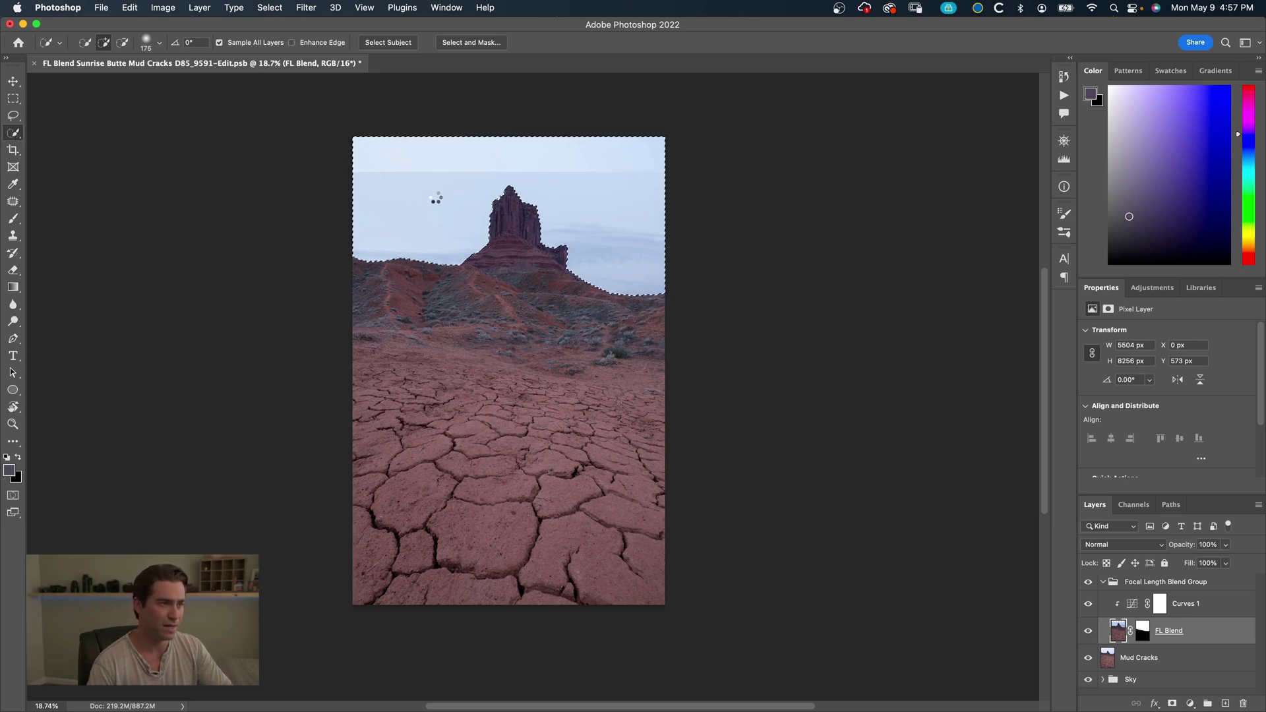
left_click(471, 42)
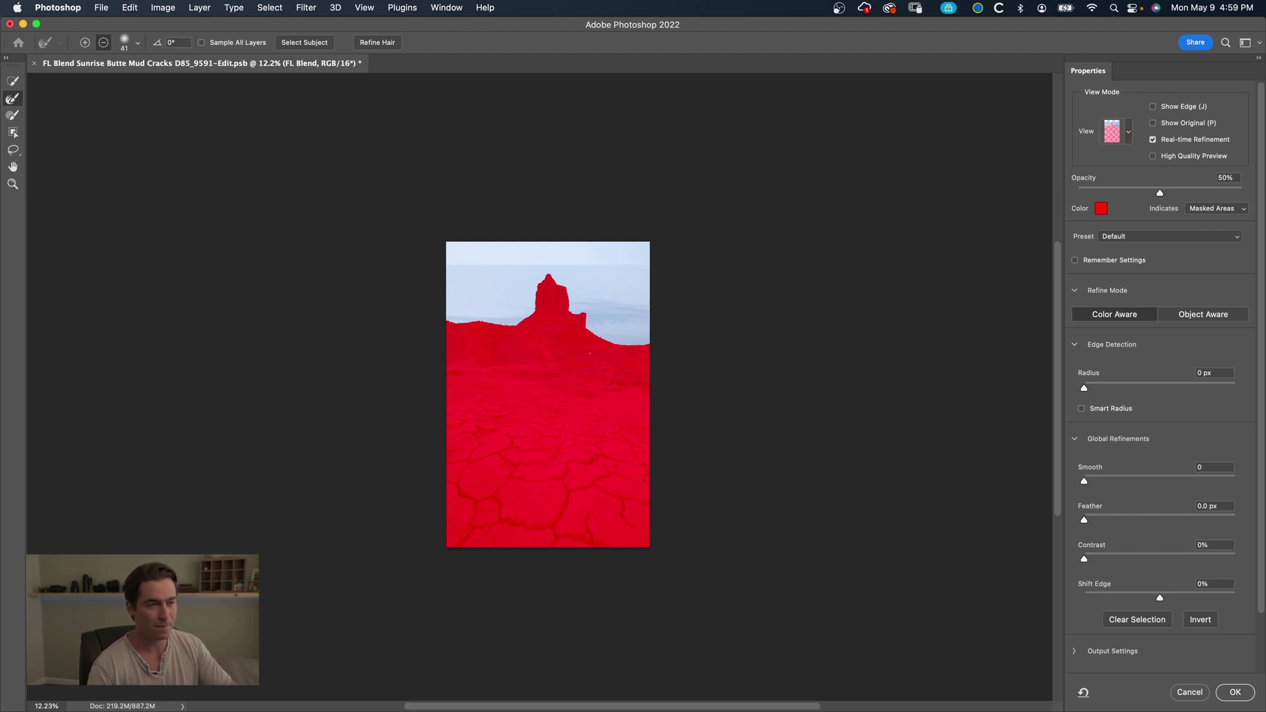
Zoom and pan along the butte skyline to inspect the refined selection edges.
scroll(572, 341, "up", 10)
scroll(592, 353, "right", 8)
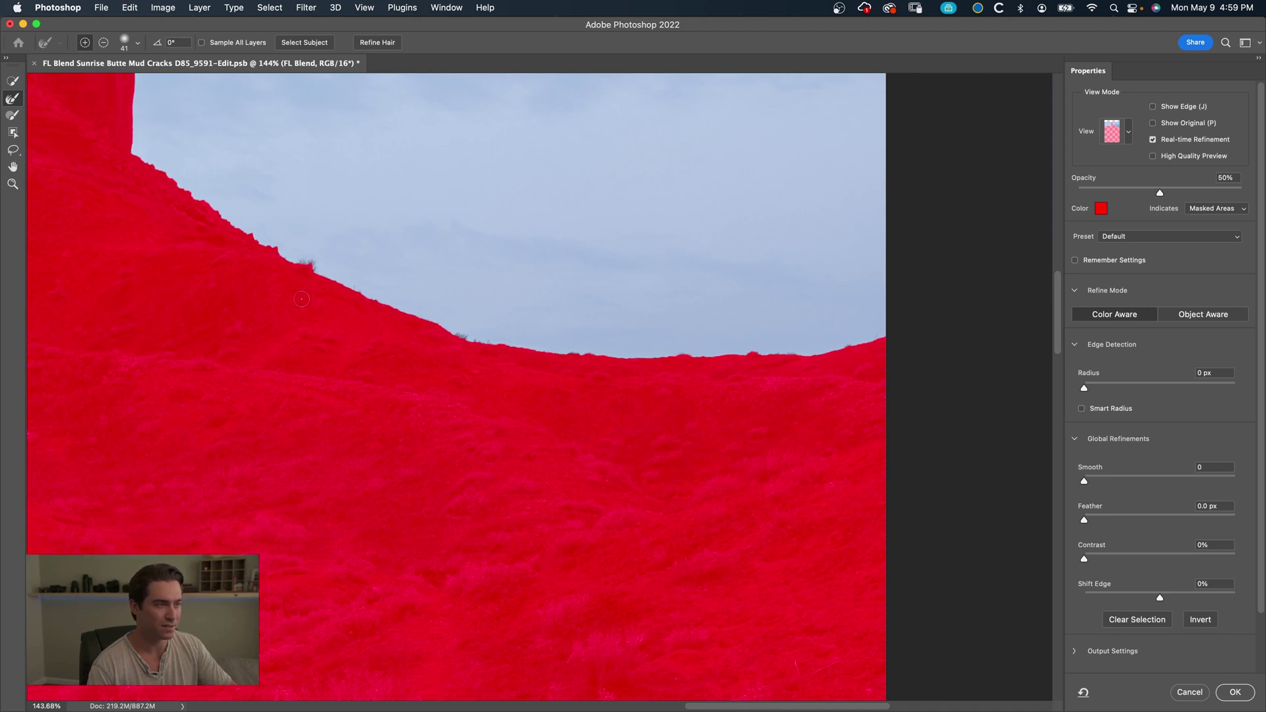
scroll(520, 395, "up", 3)
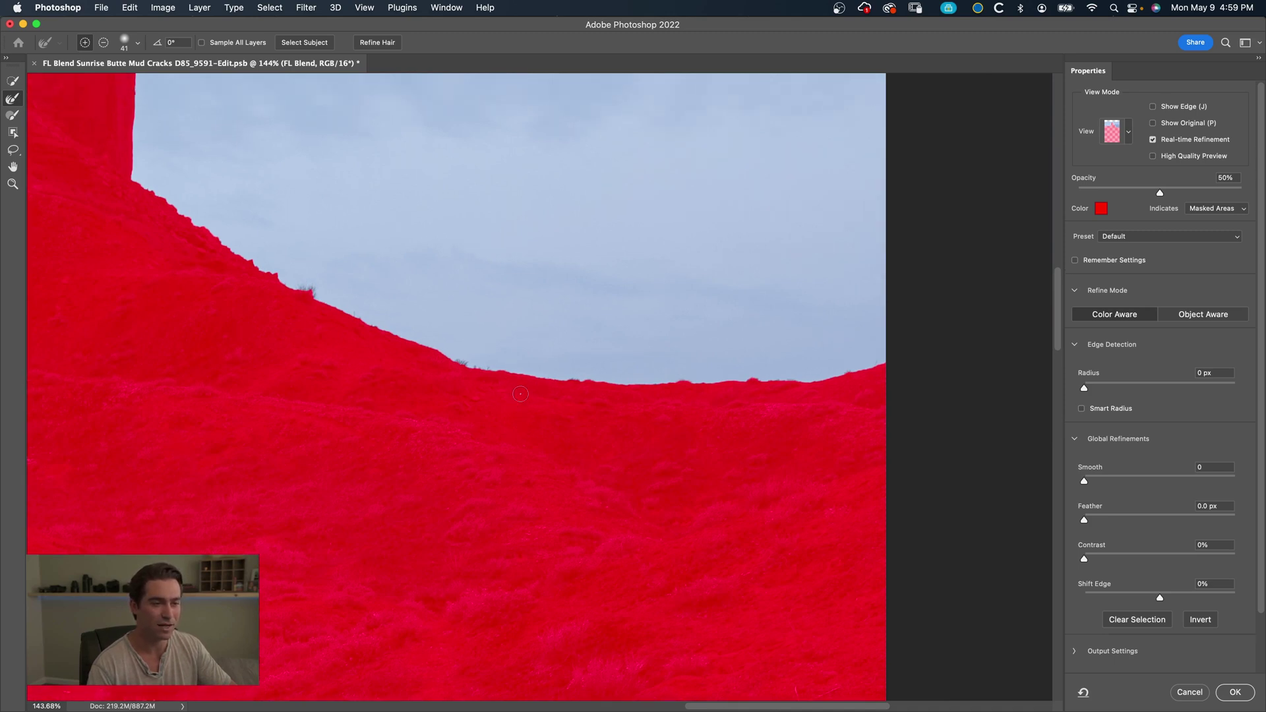
scroll(521, 394, "left", 3)
scroll(678, 380, "up", 3)
scroll(678, 380, "right", 3)
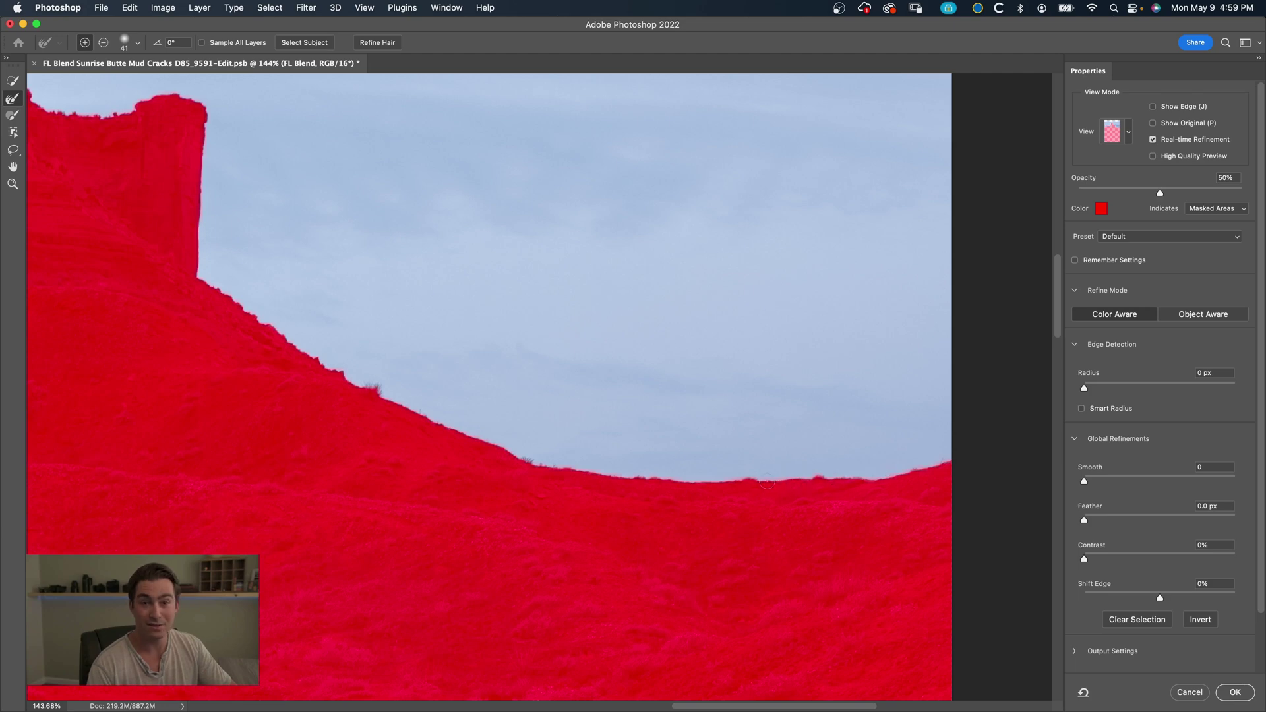
scroll(405, 119, "up", 5)
scroll(405, 119, "left", 5)
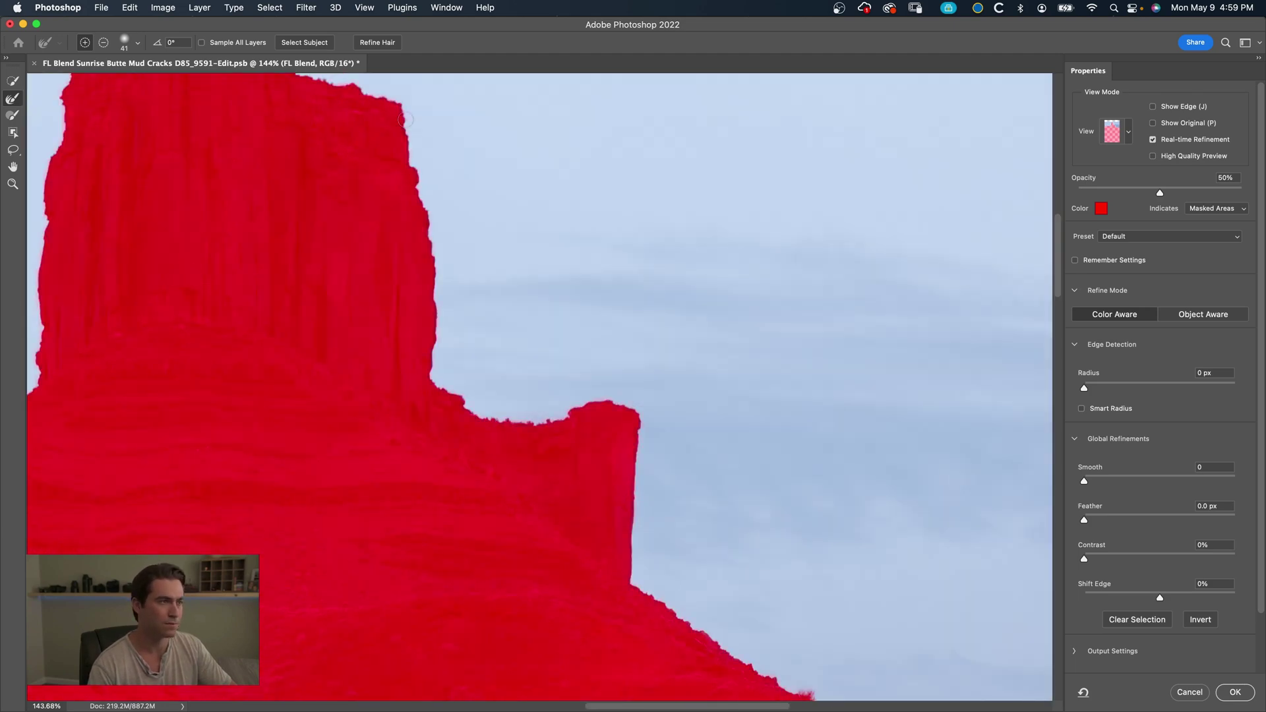
scroll(405, 119, "up", 5)
scroll(315, 280, "left", 1)
scroll(97, 440, "down", 10)
scroll(97, 439, "left", 5)
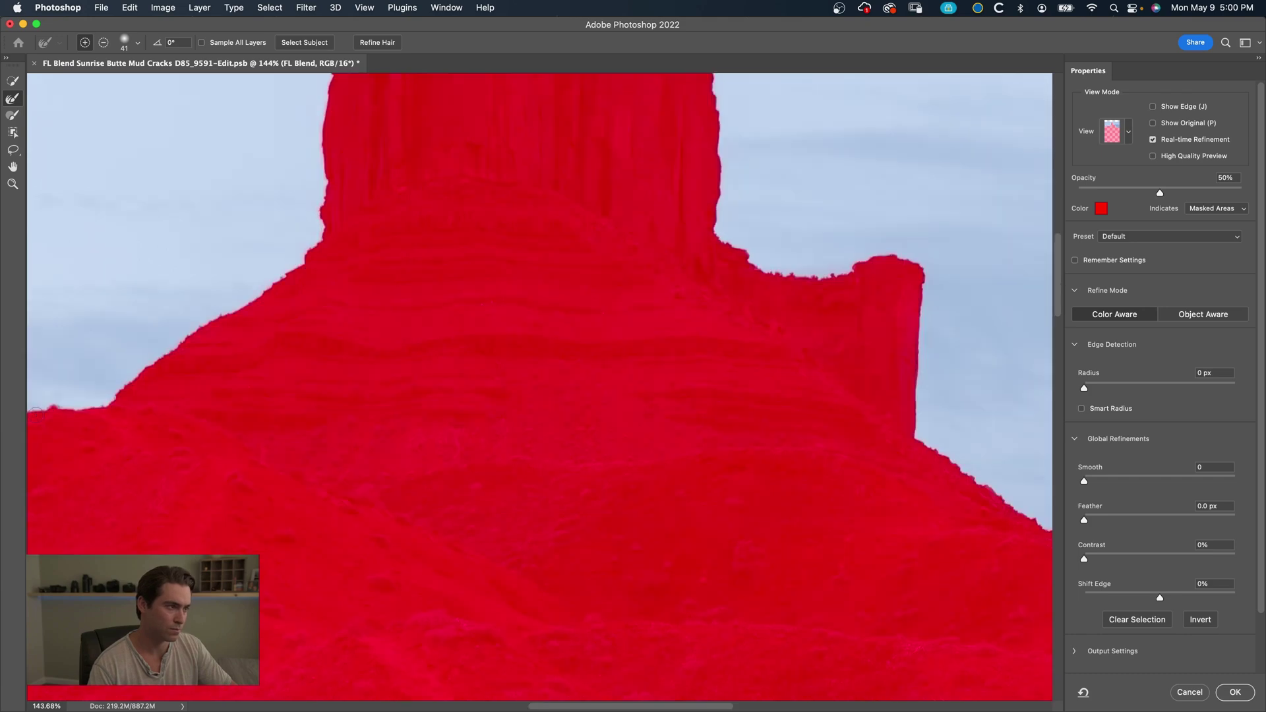
scroll(241, 358, "down", 5)
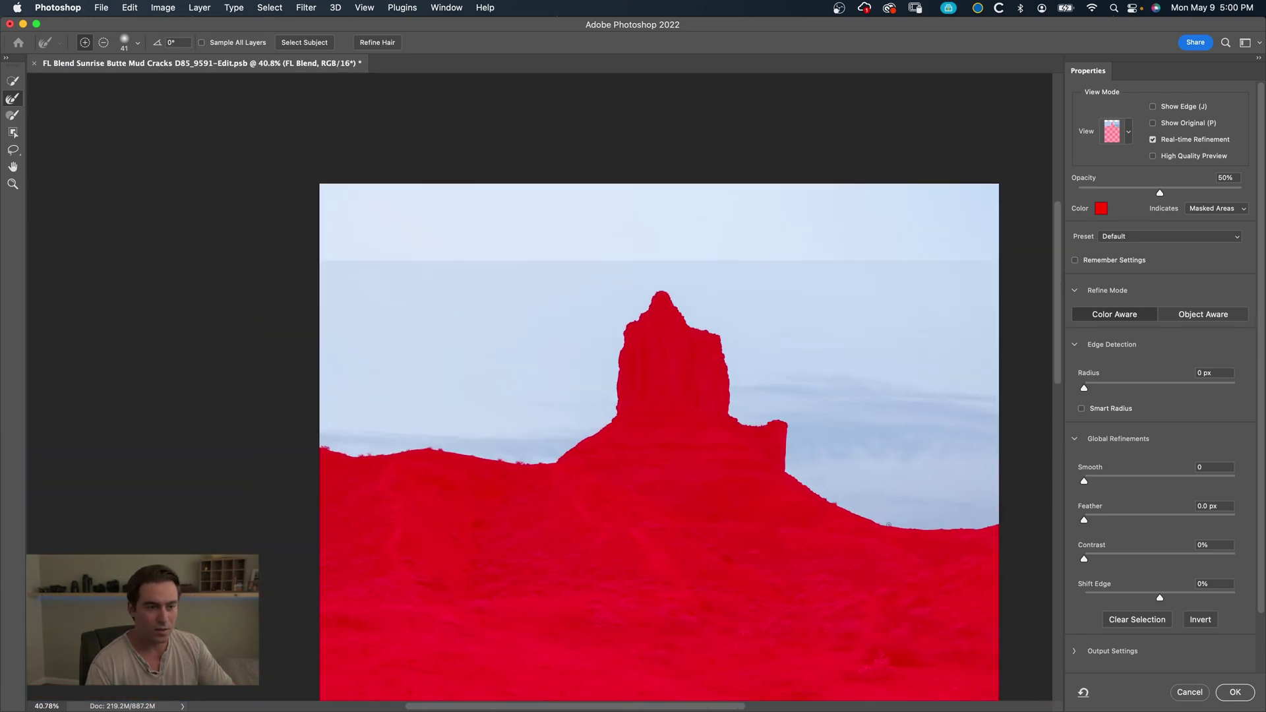
Apply the refined selection and give Focal Length Blend Group an inverted layer mask hiding its sky.
left_click(1246, 693)
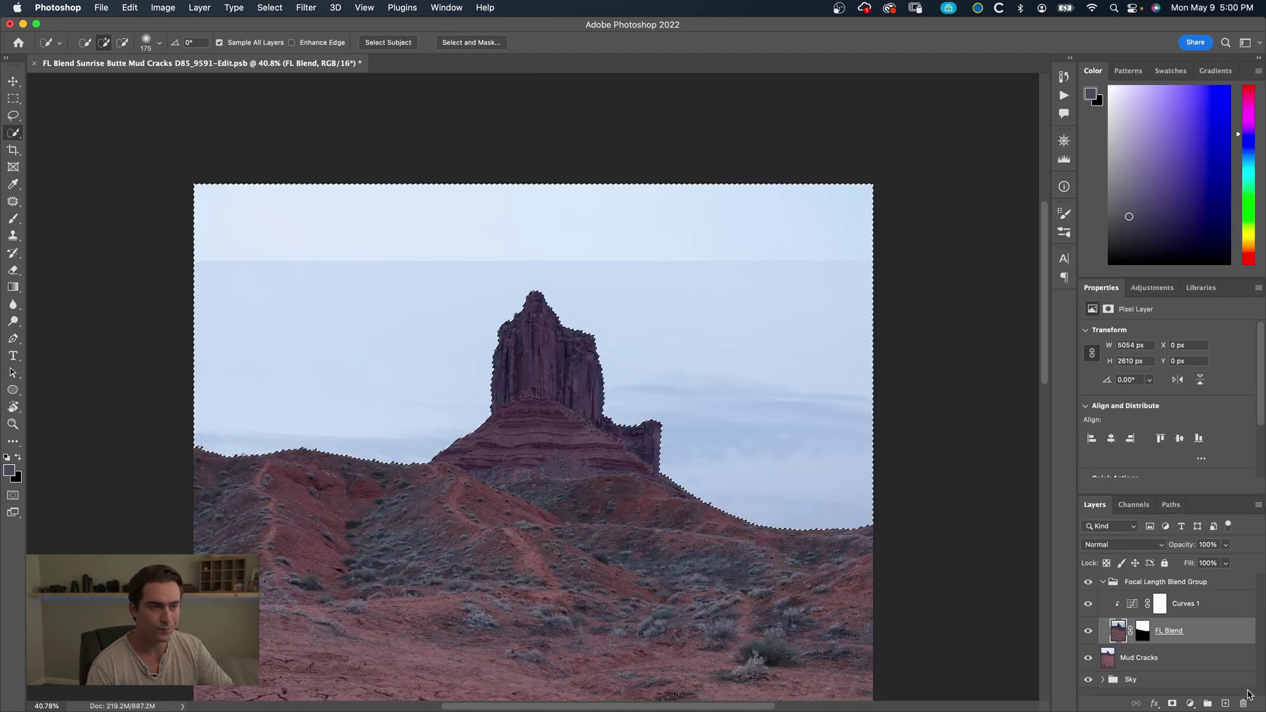
left_click(1151, 583)
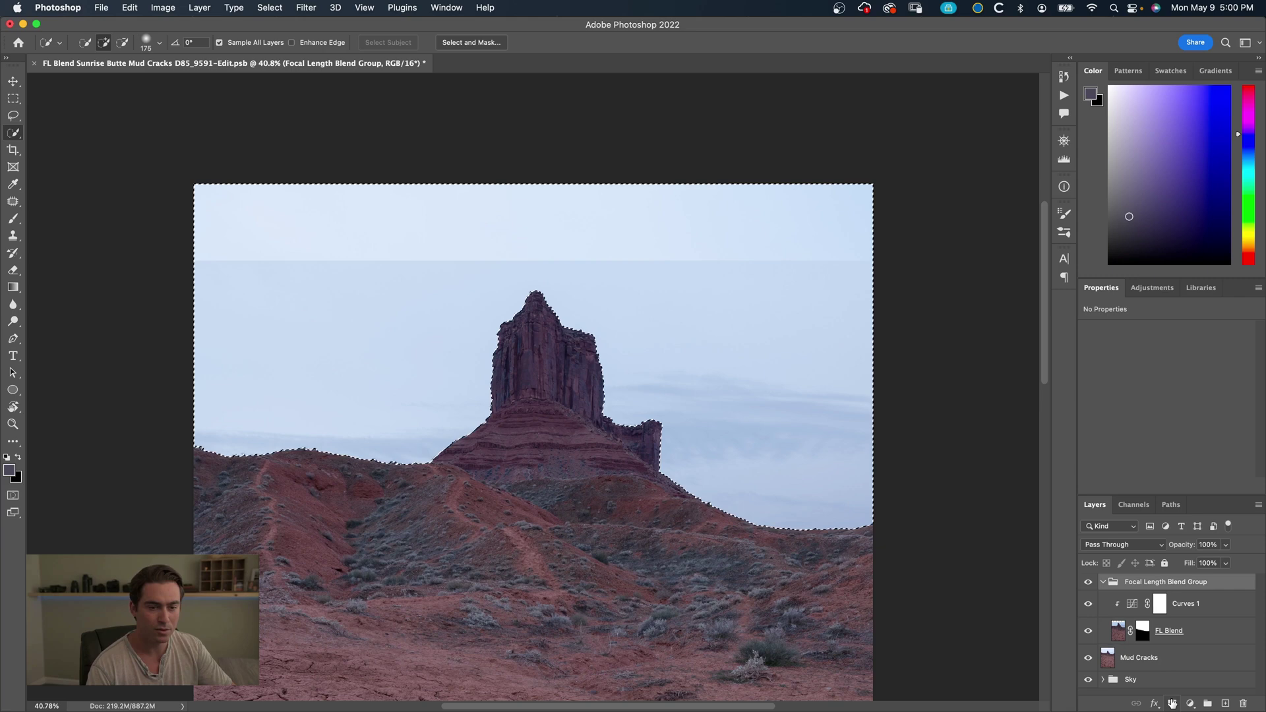
left_click(1172, 704)
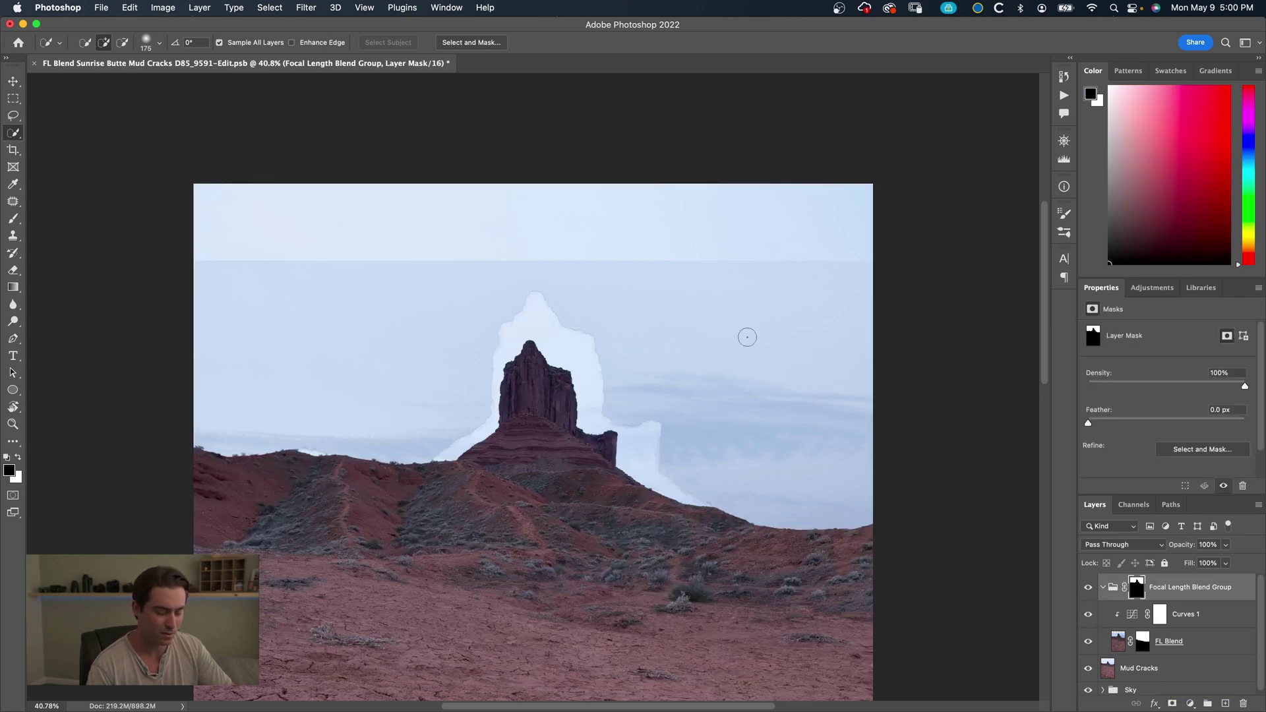
key("super+i")
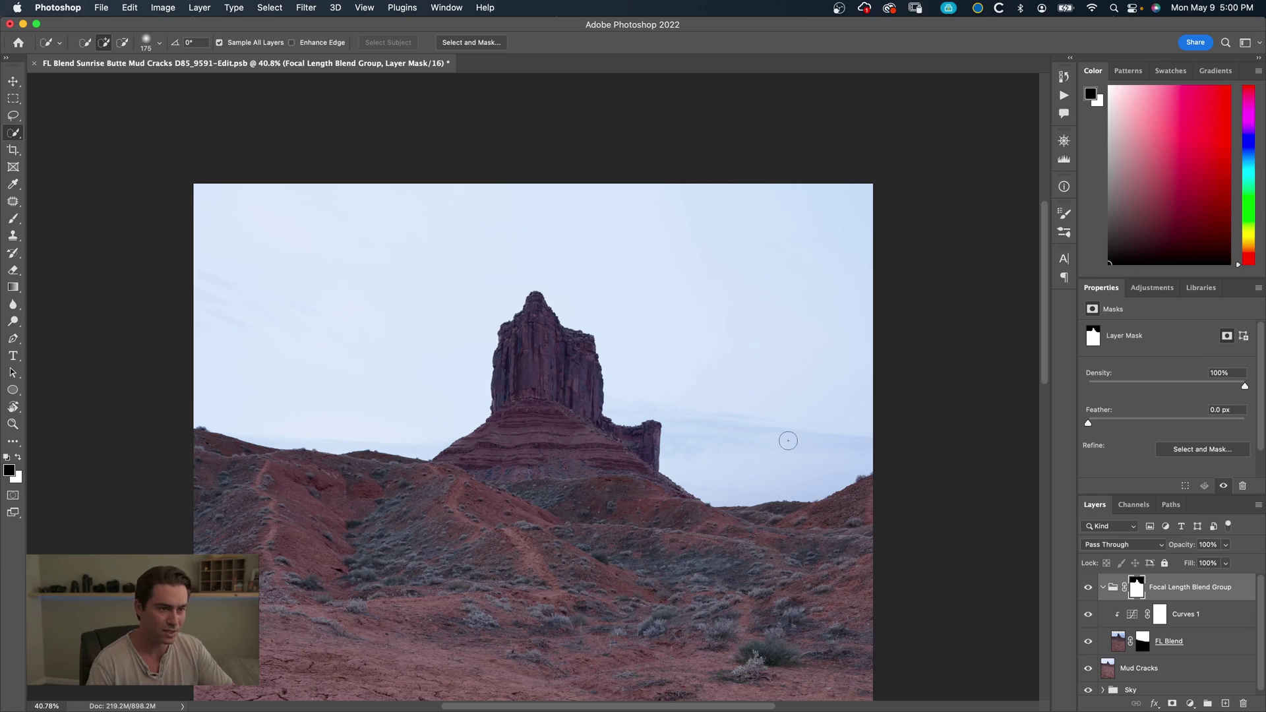
Disable and re-enable the group's mask to compare the result.
scroll(788, 441, "down", 5)
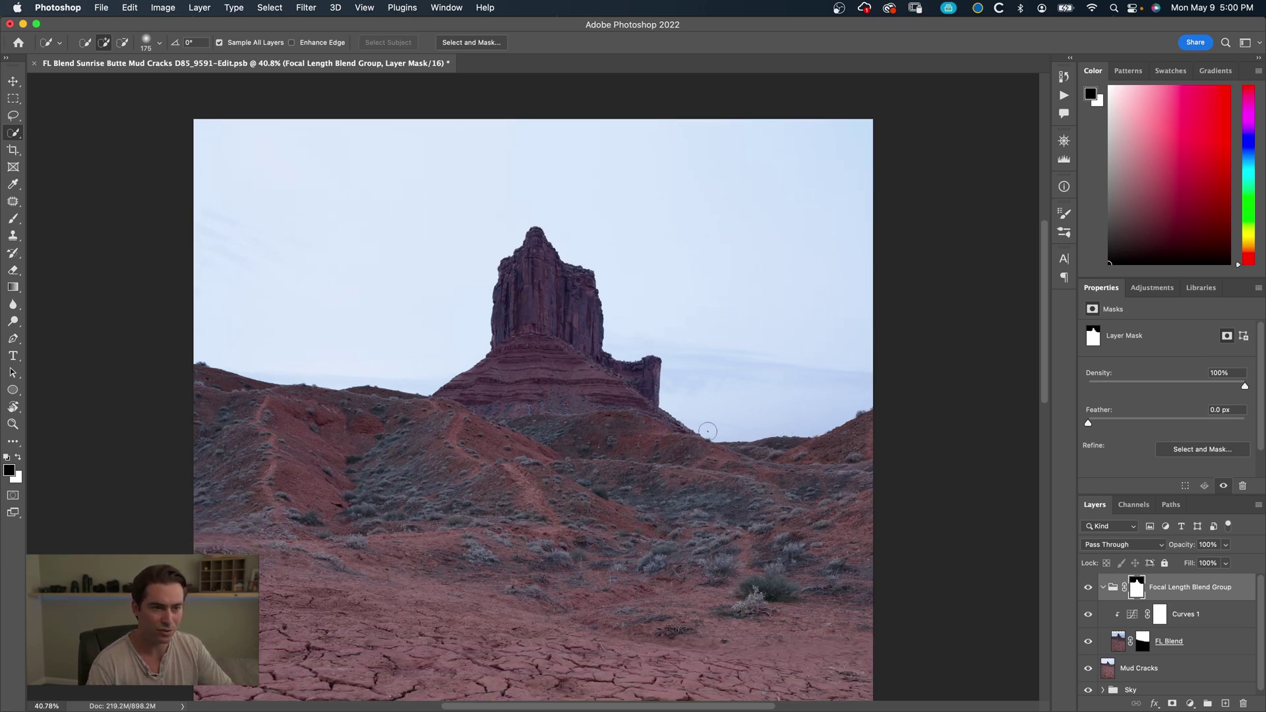
left_click(1136, 593, "shift")
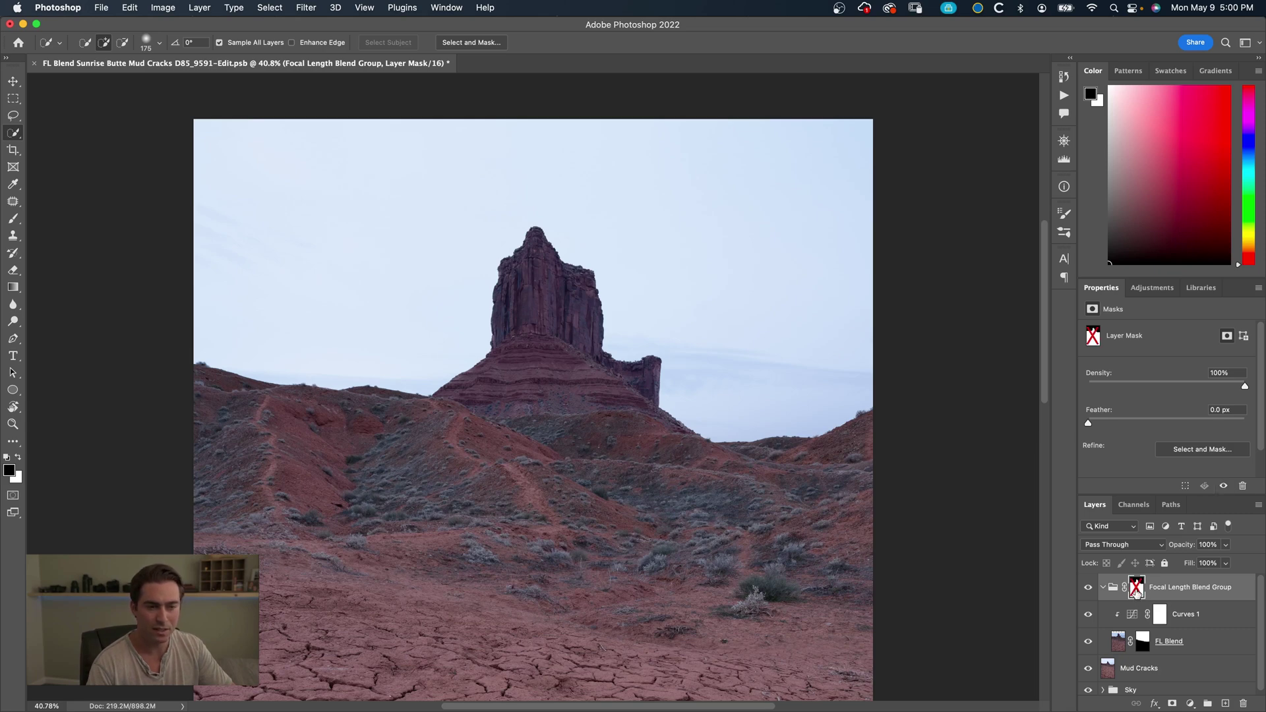
left_click(1136, 593, "shift")
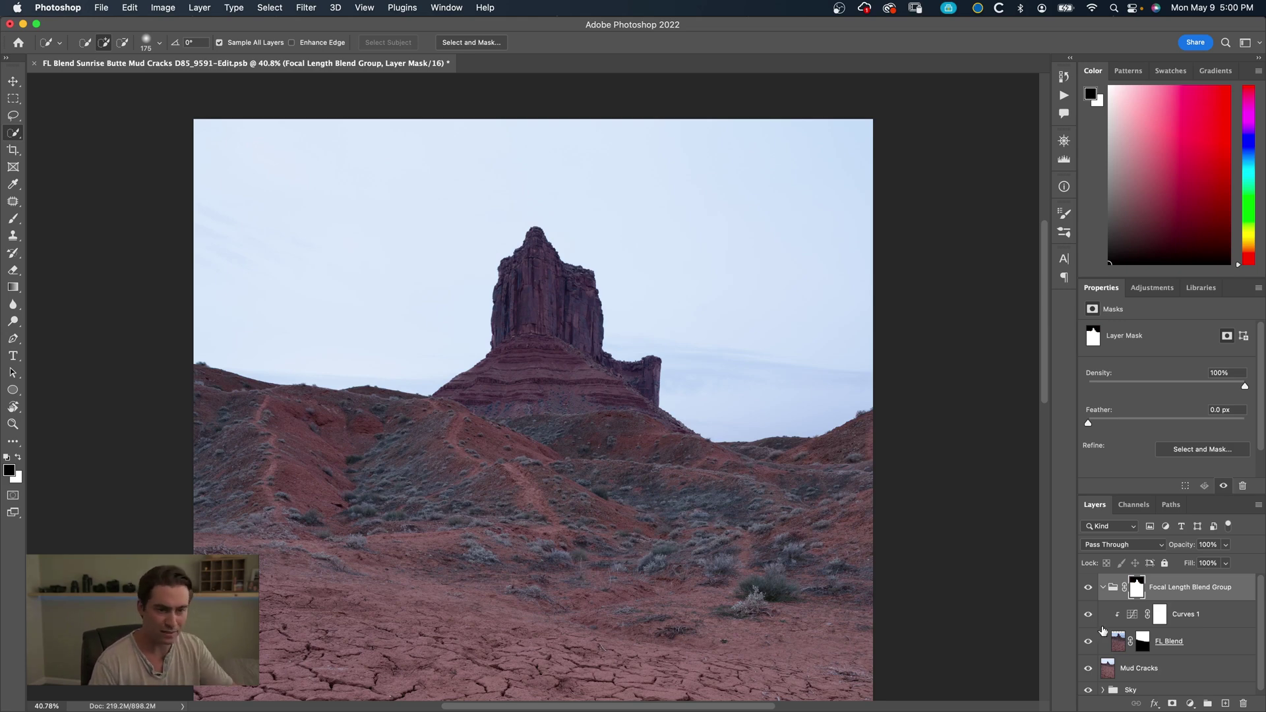
Load the group's mask as a selection and use it to mask the Mud Cracks layer.
left_click(1137, 592, "super")
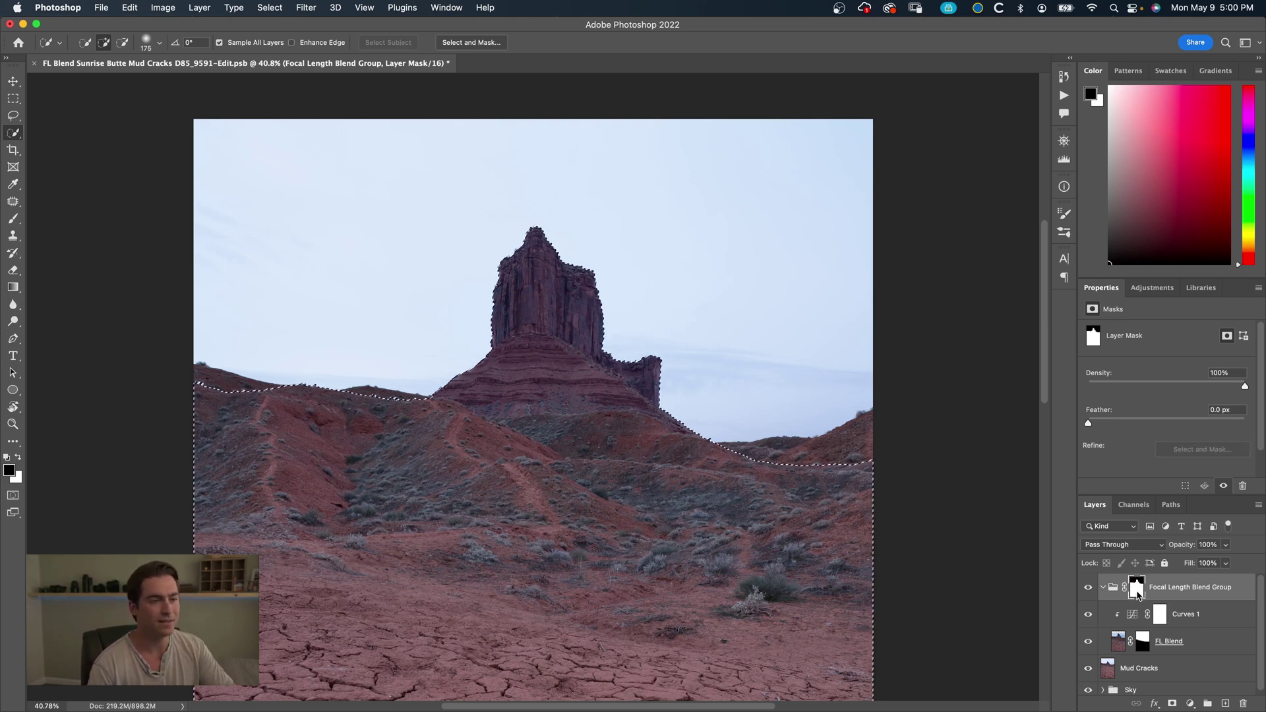
left_click(1161, 665)
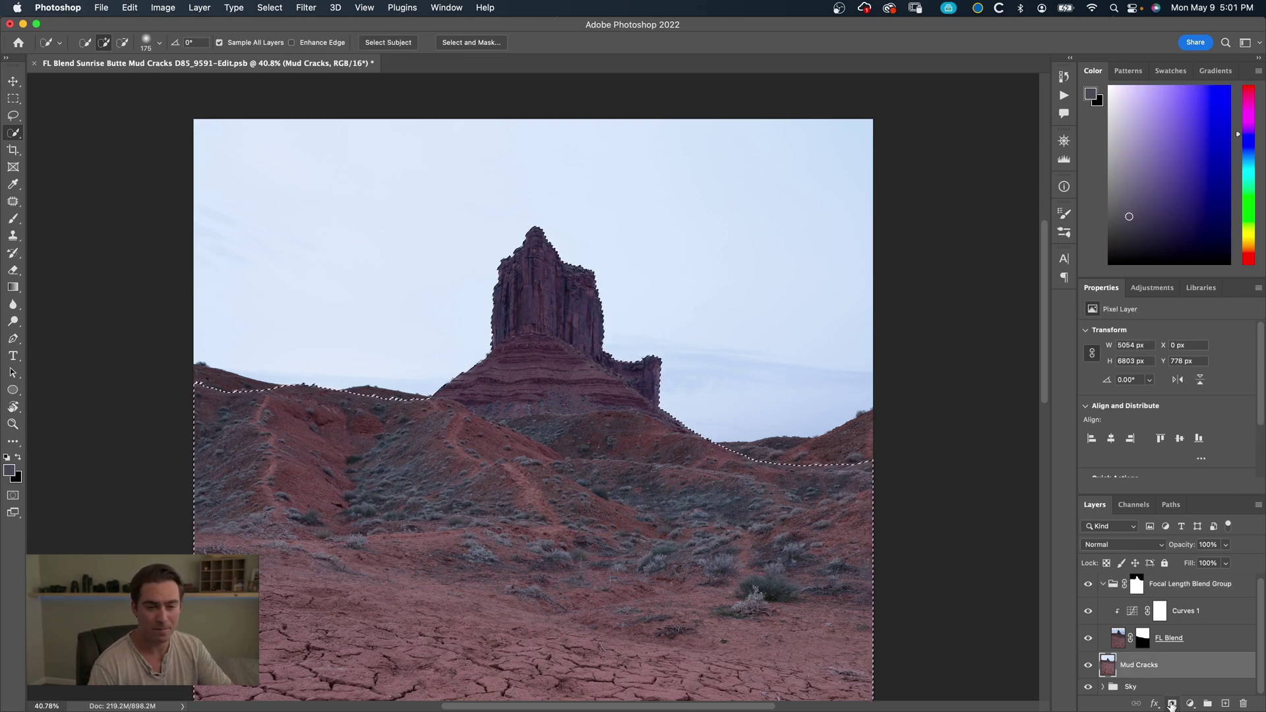
left_click(1172, 704)
scroll(554, 244, "up", 5)
key("backslash")
key("backslash")
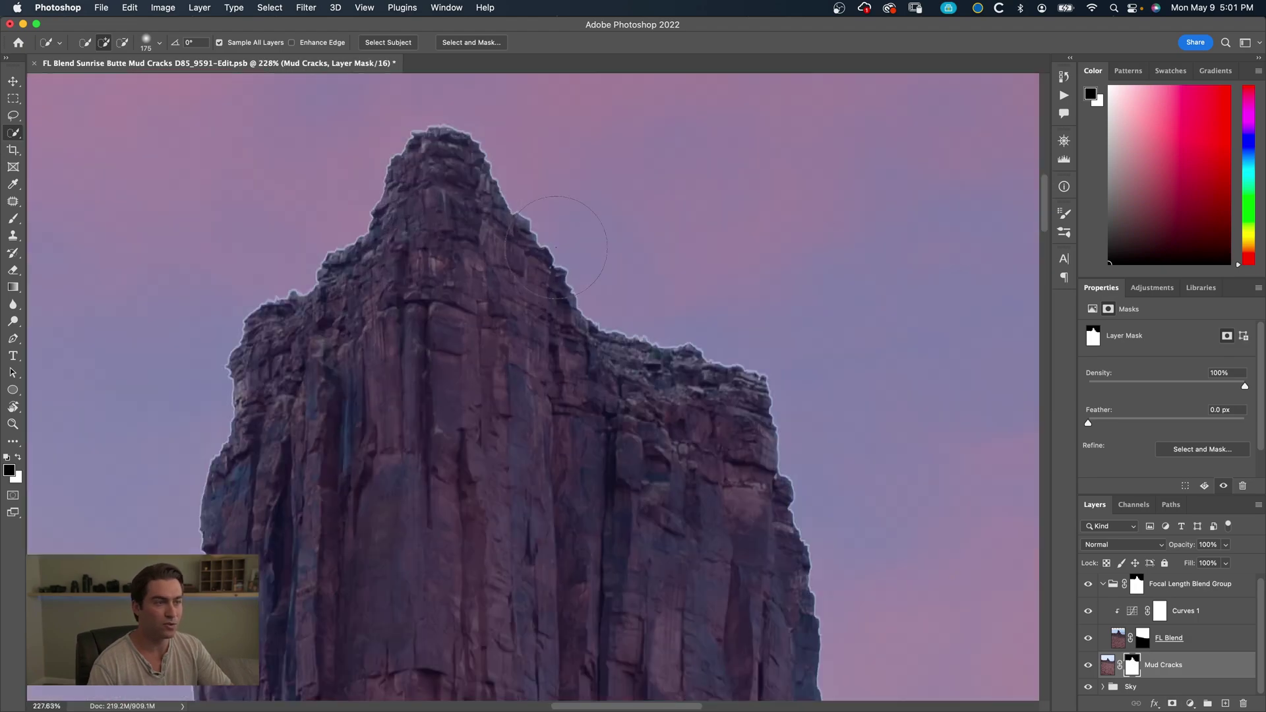
Zoom and pan to inspect the butte edges against the pink sunset sky.
scroll(559, 280, "down", 10)
scroll(559, 280, "right", 10)
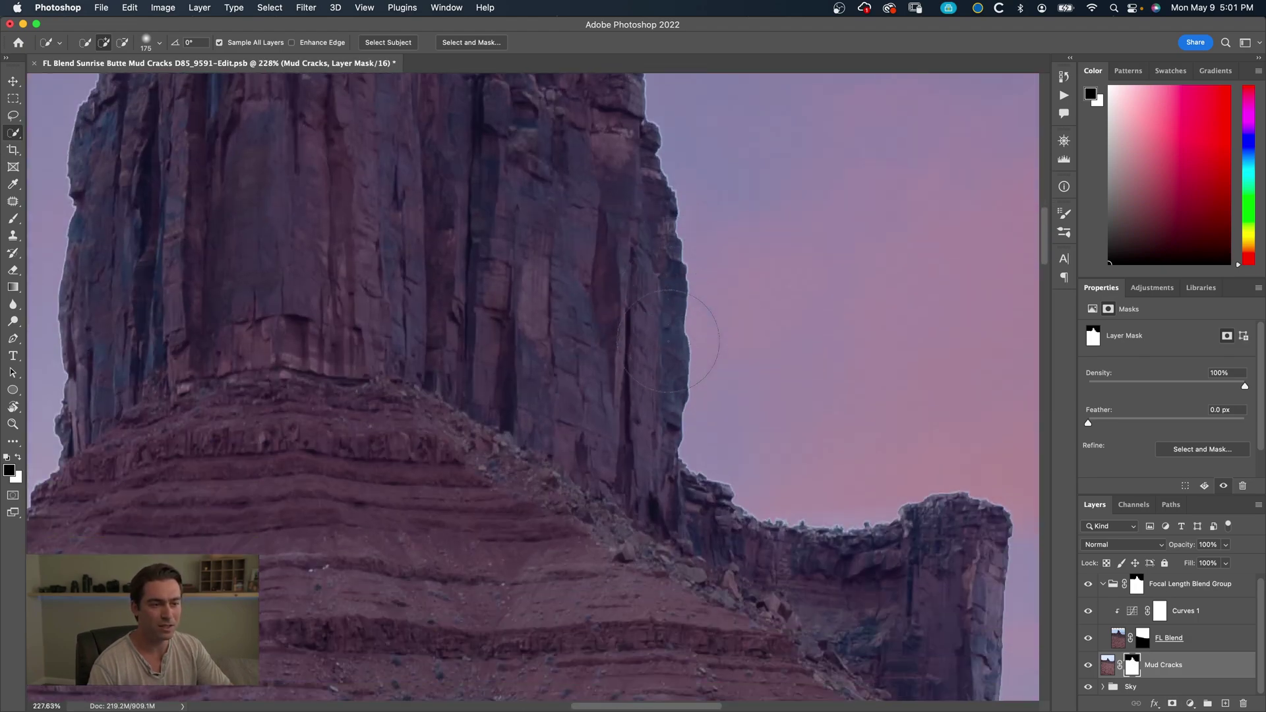
scroll(668, 341, "down", 10)
scroll(668, 341, "right", 5)
scroll(668, 341, "down", 15)
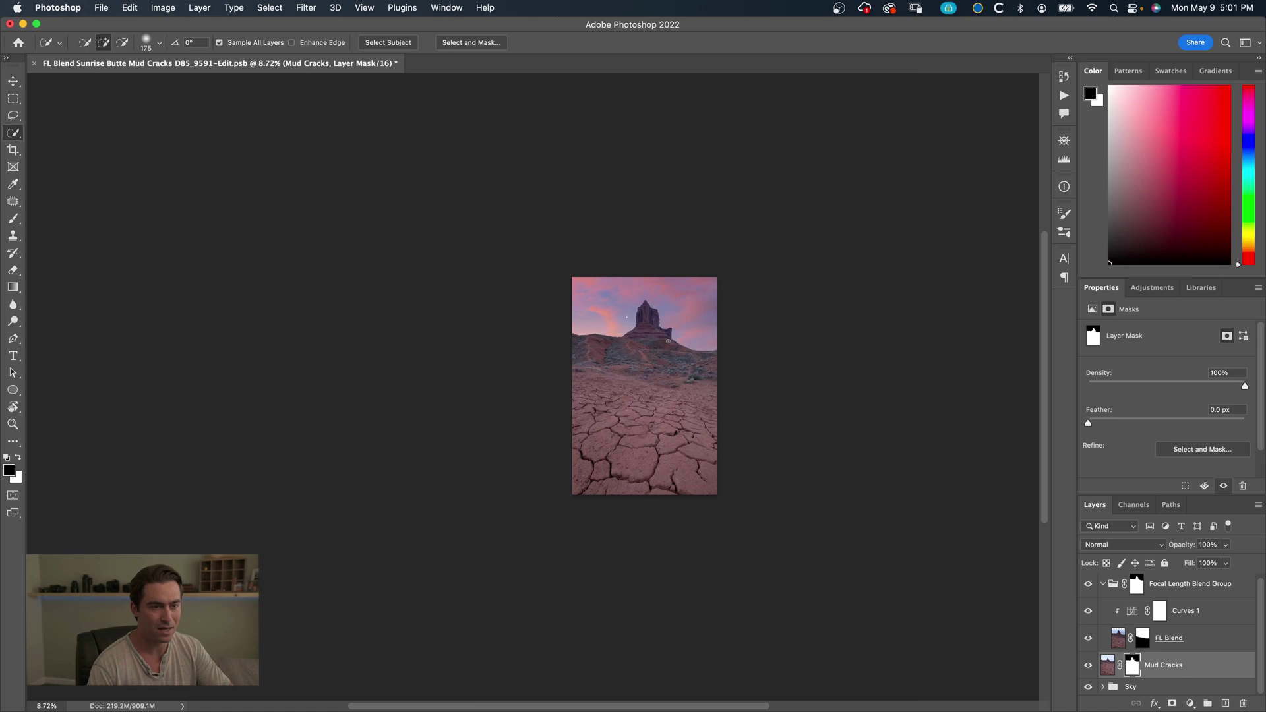
scroll(669, 341, "up", 1)
scroll(668, 341, "up", 3)
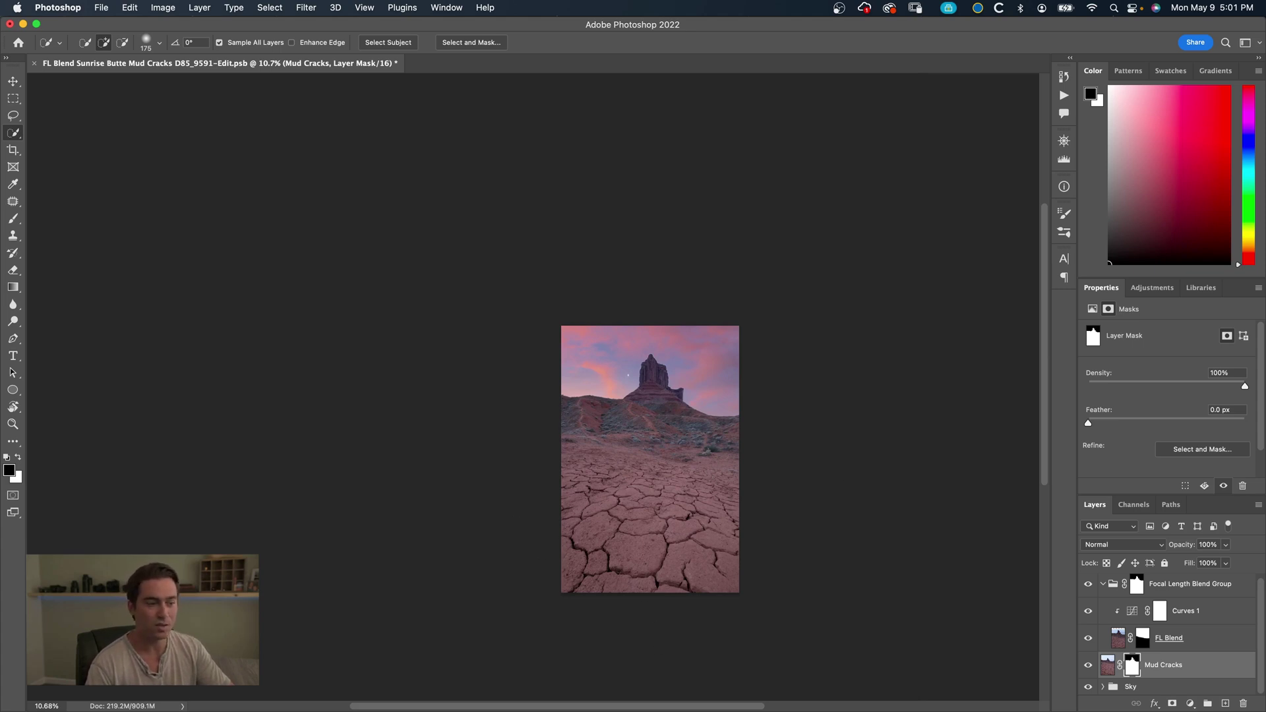
scroll(643, 486, "up", 5)
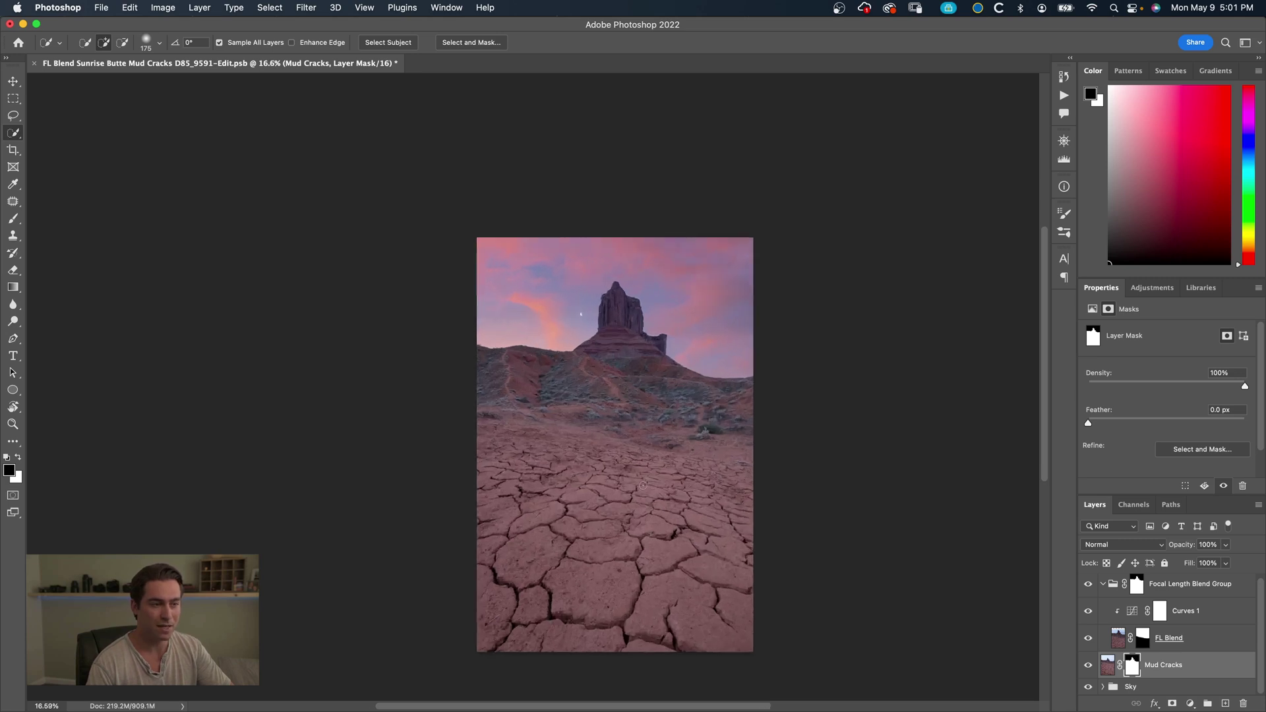
scroll(643, 485, "down", 2)
scroll(643, 485, "right", 2)
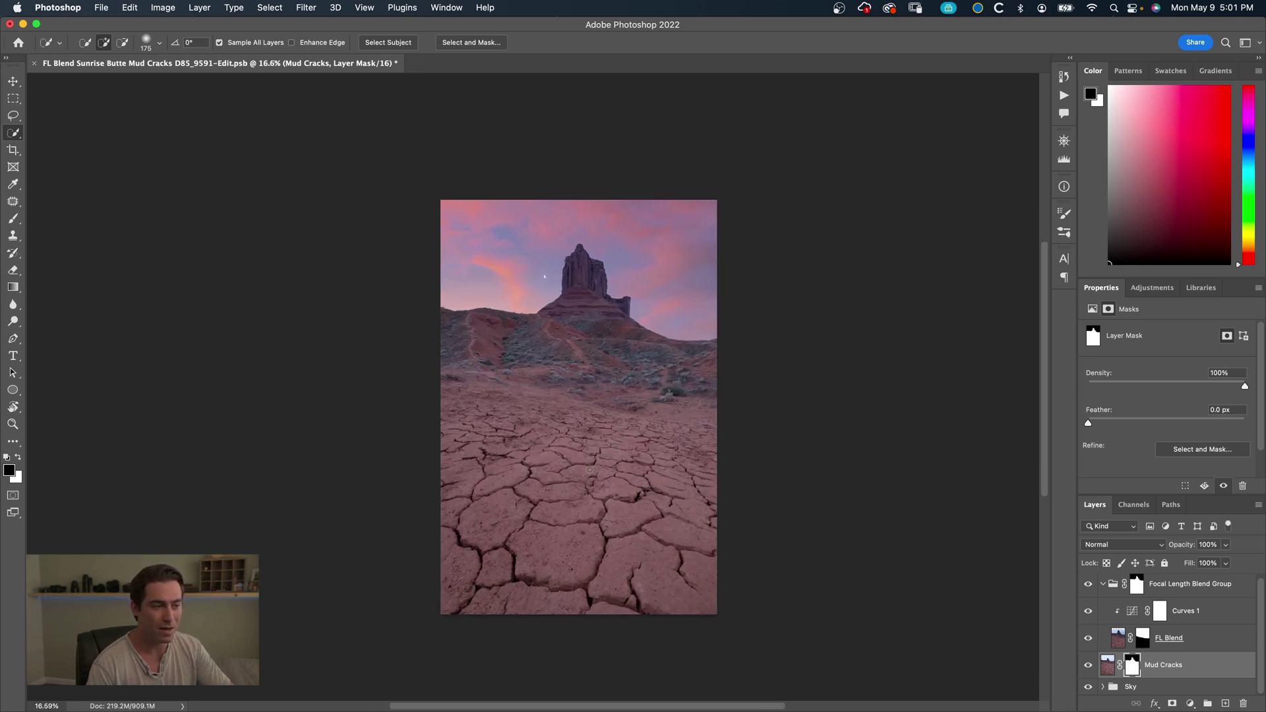
scroll(590, 470, "up", 3)
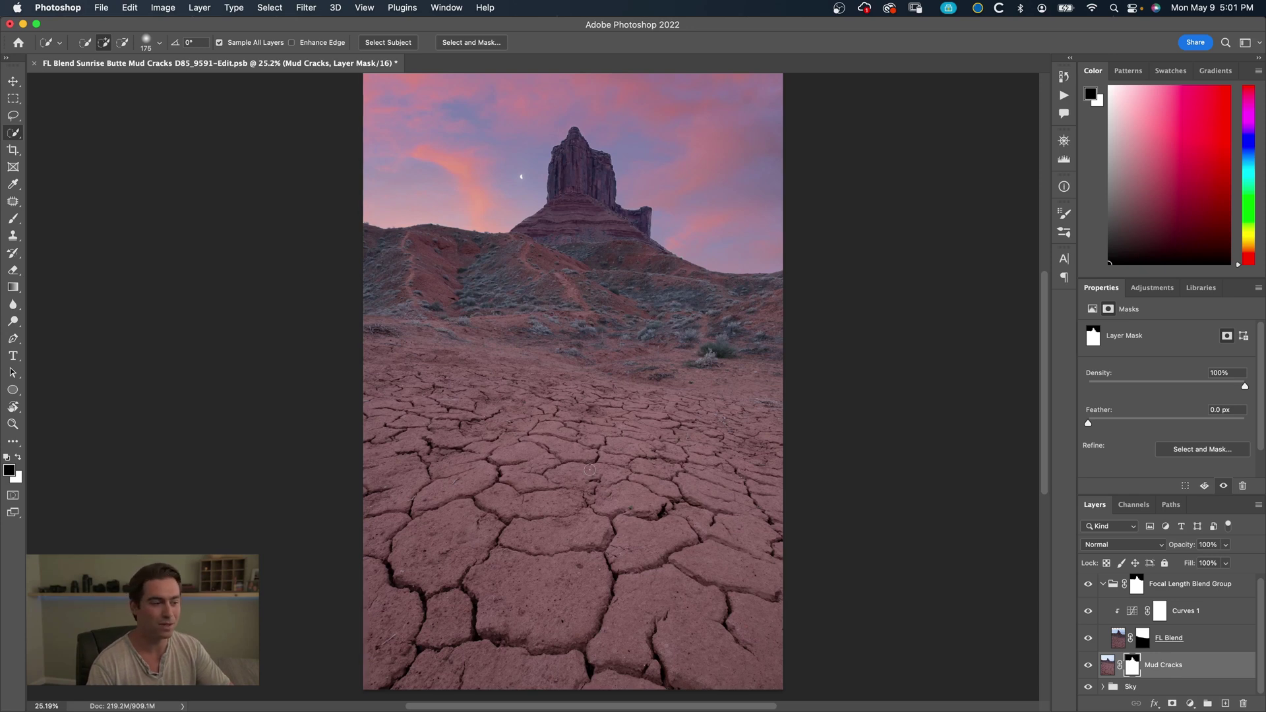
scroll(590, 469, "up", 1)
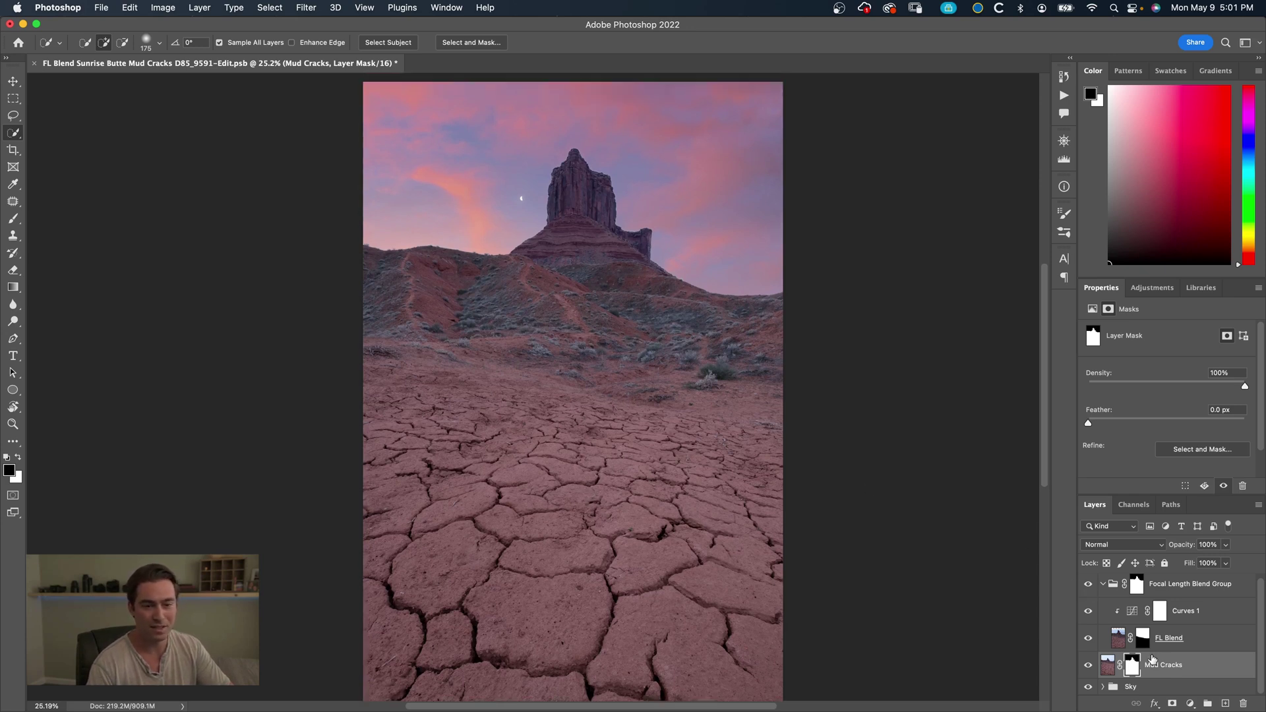
left_click(1134, 666, "shift")
left_click(1095, 666, "alt")
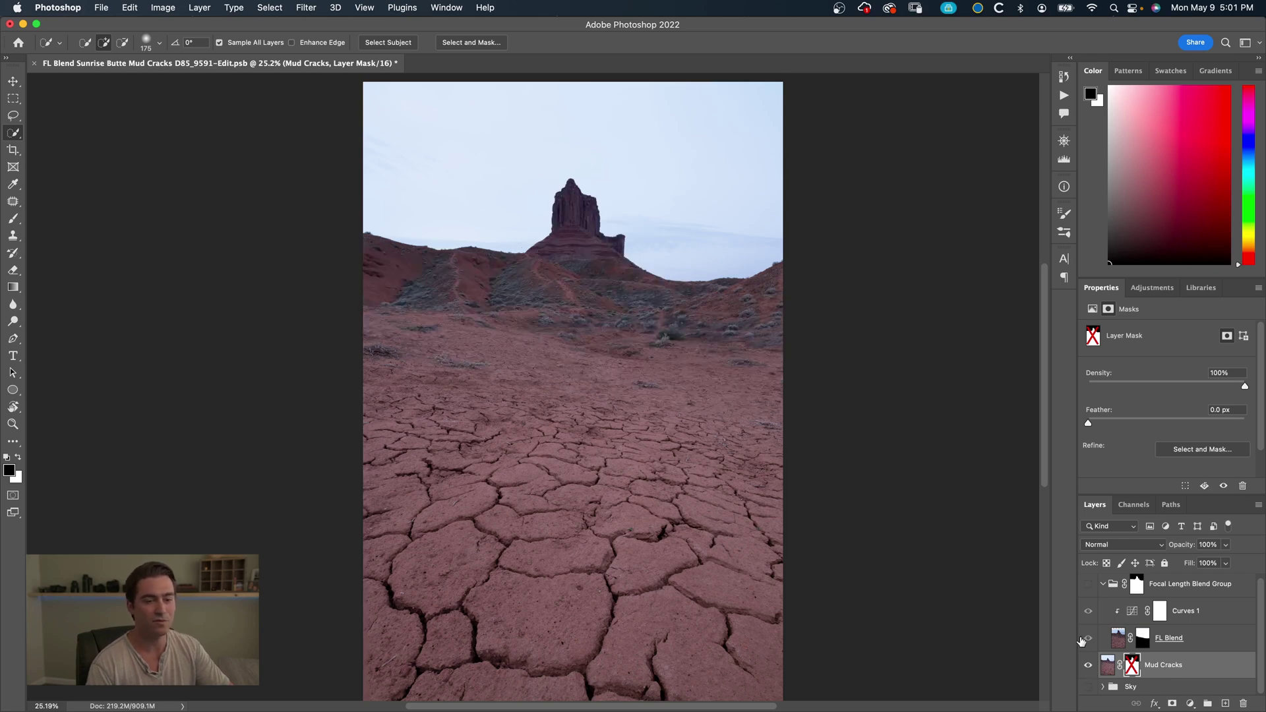
left_click(1131, 666, "shift")
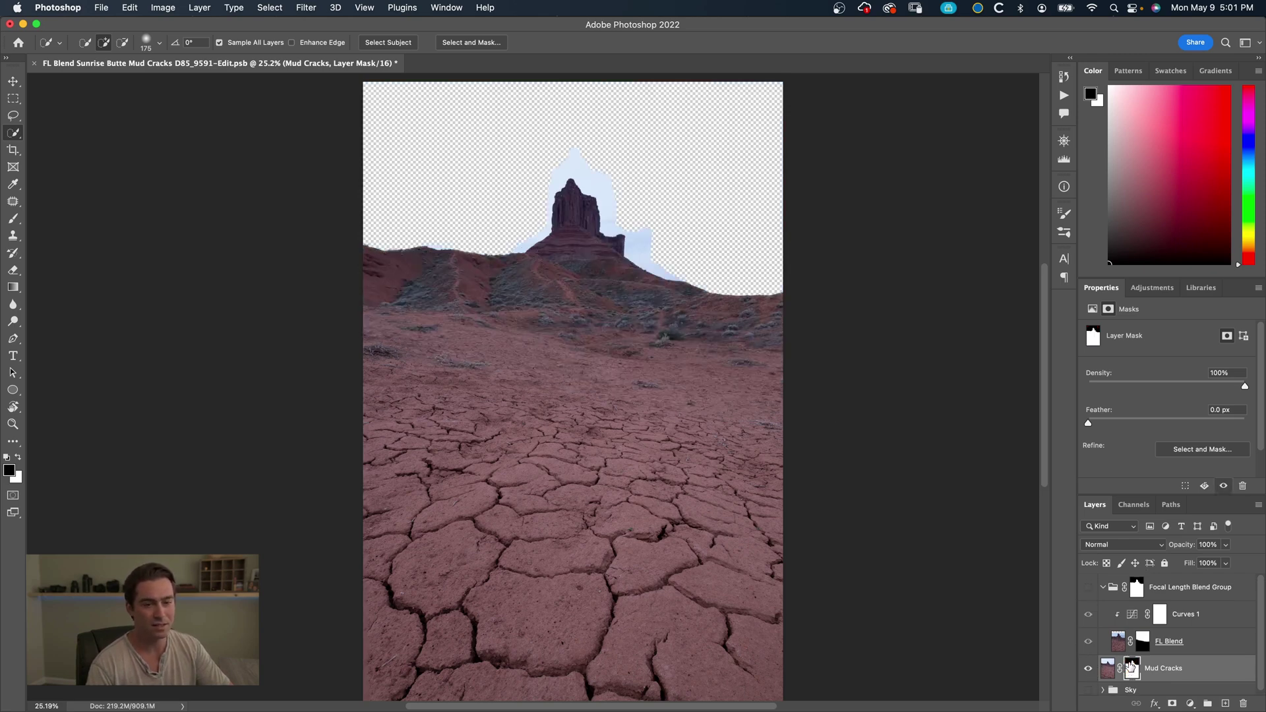
left_click(1088, 670, "alt")
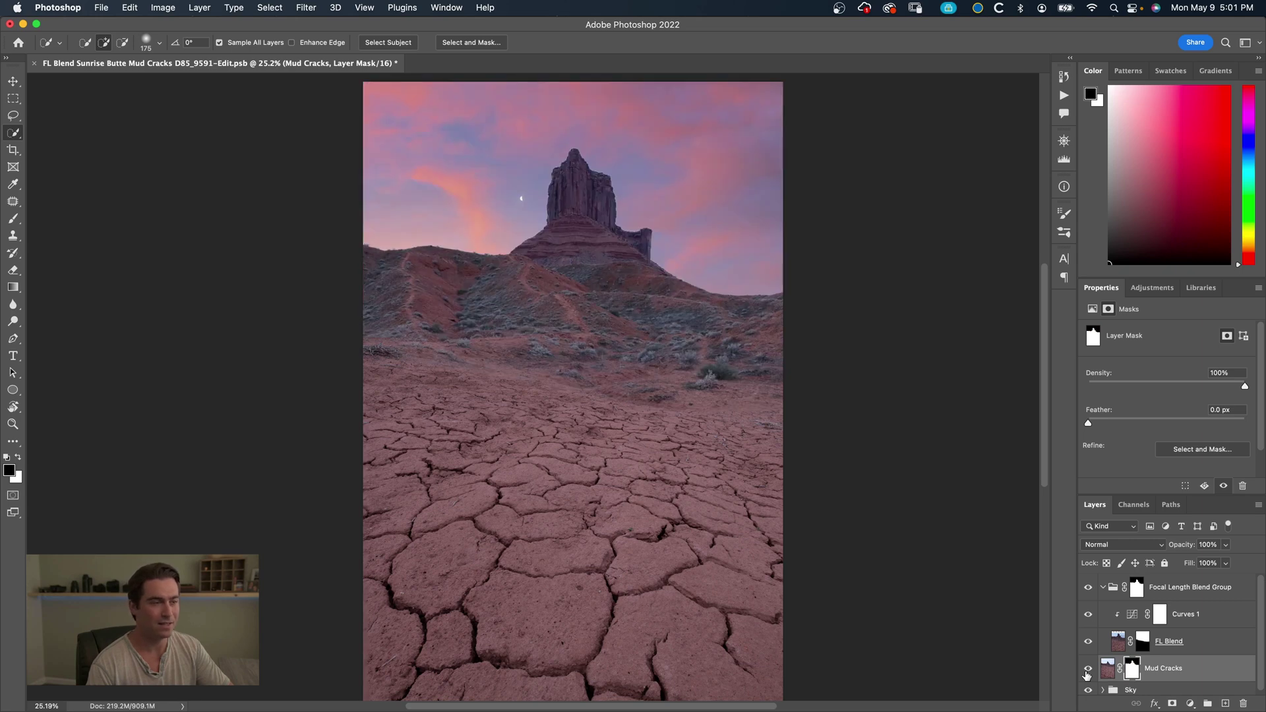